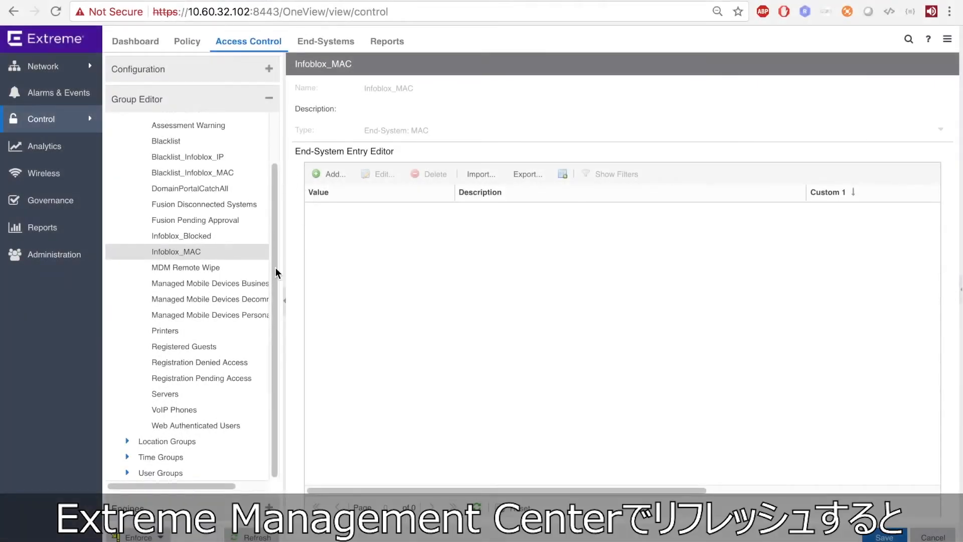
Reload the entries of the Infoblox_MAC end-system group by switching to another group and back
click(206, 264)
click(197, 253)
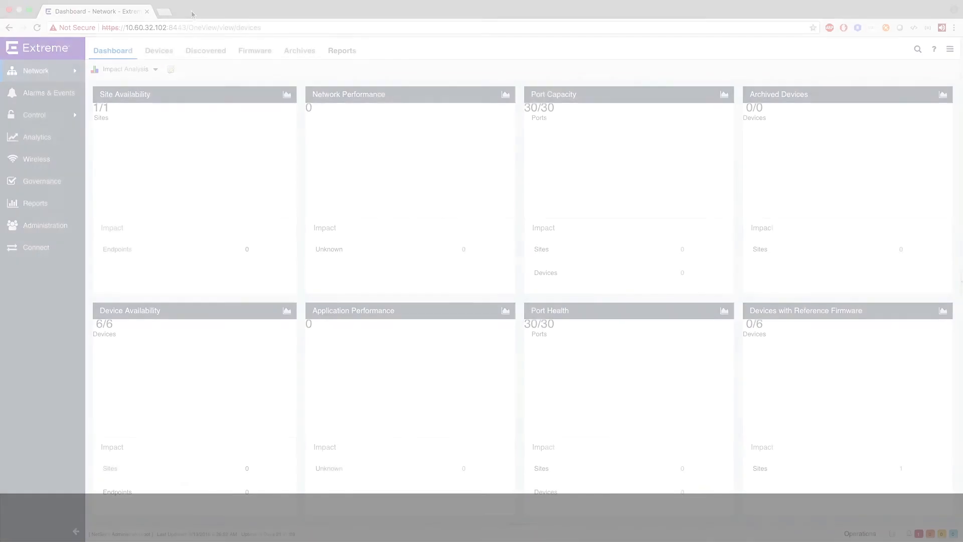
Open the list of End-System Groups in the access control Group Editor
click(45, 114)
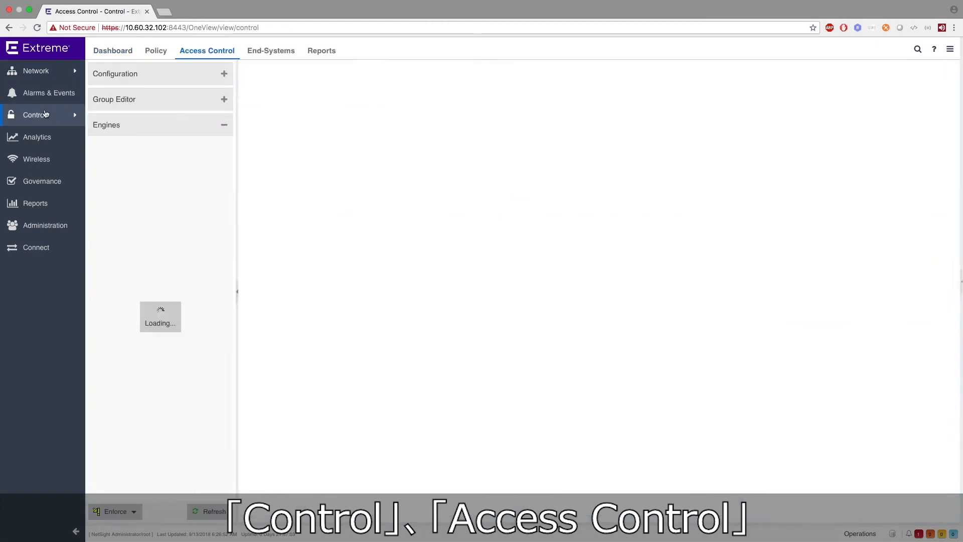
click(130, 98)
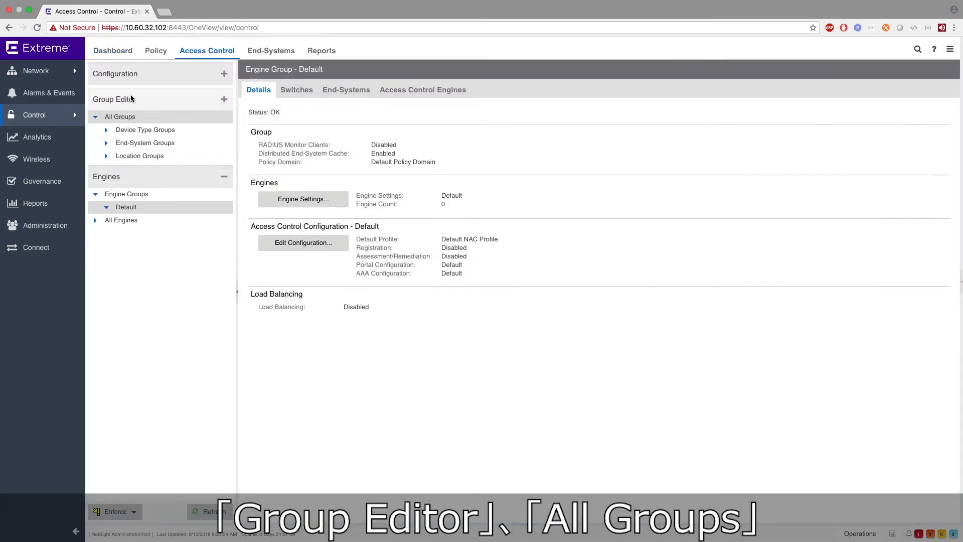
click(143, 142)
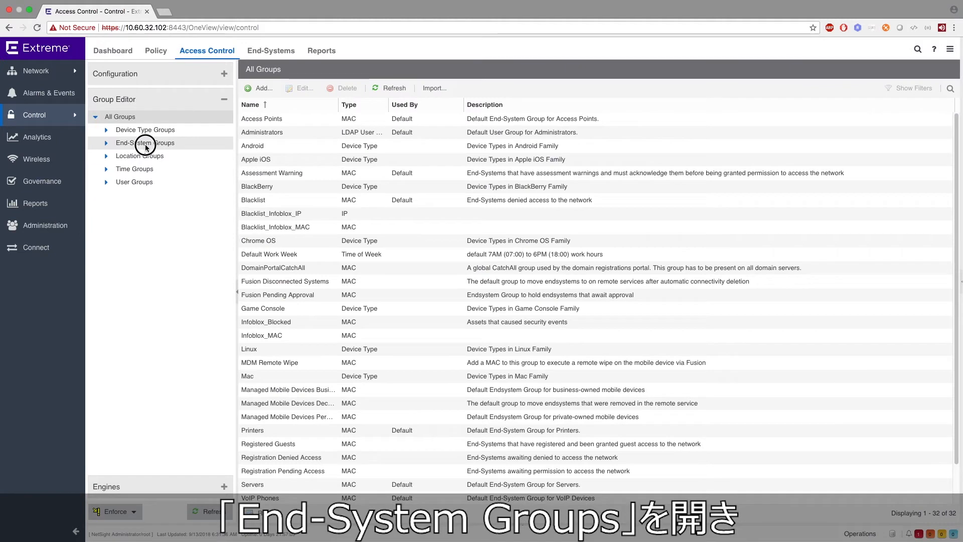
Inspect the available types in a new end-system group's form and close it without creating the group
click(258, 88)
click(301, 138)
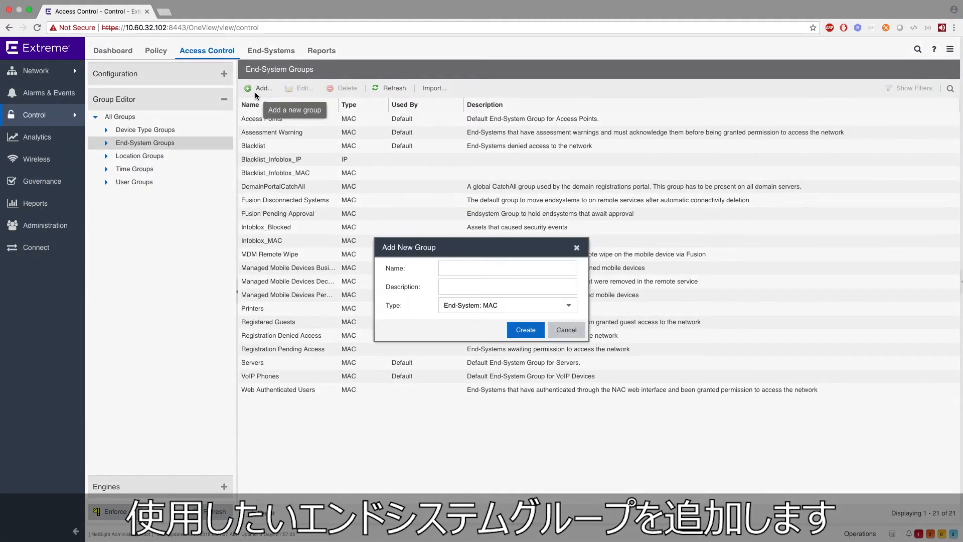
click(455, 267)
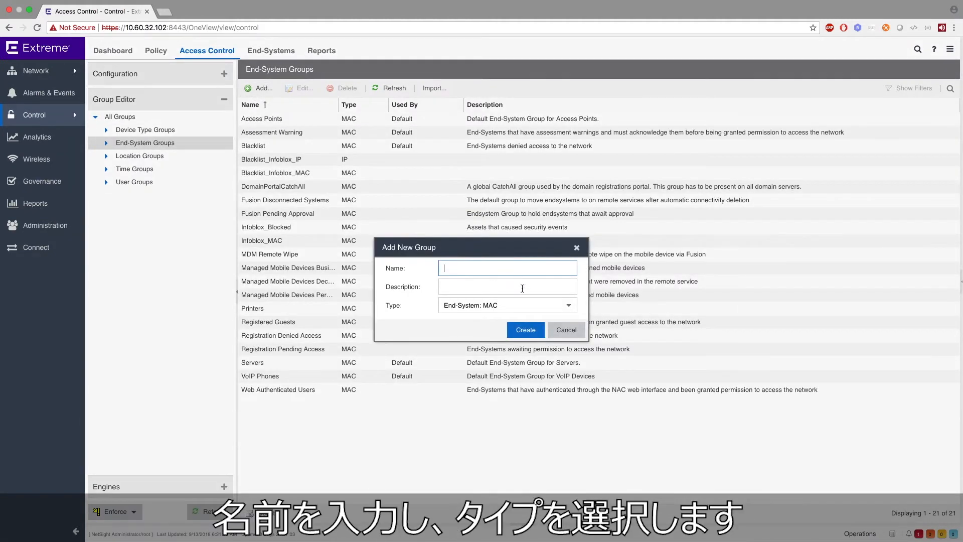
click(528, 303)
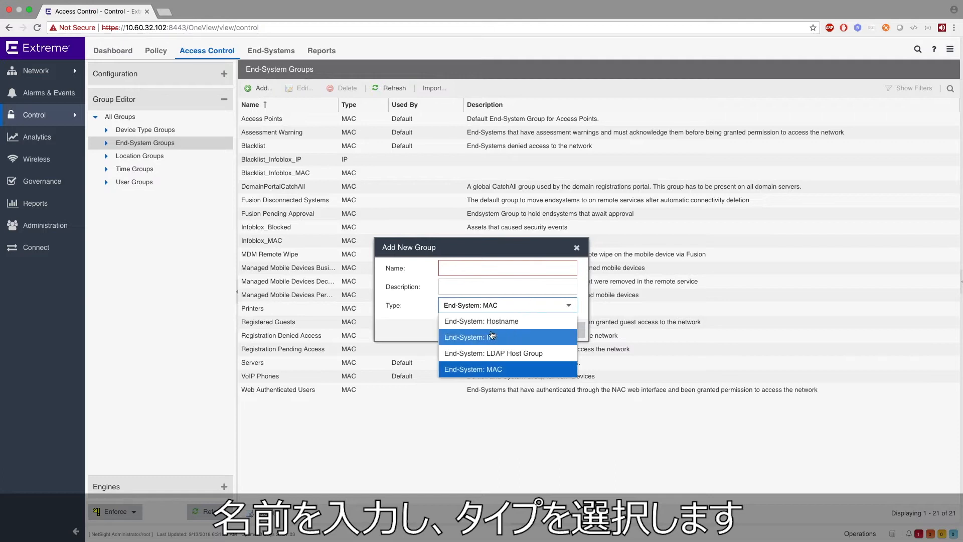
click(539, 305)
click(578, 248)
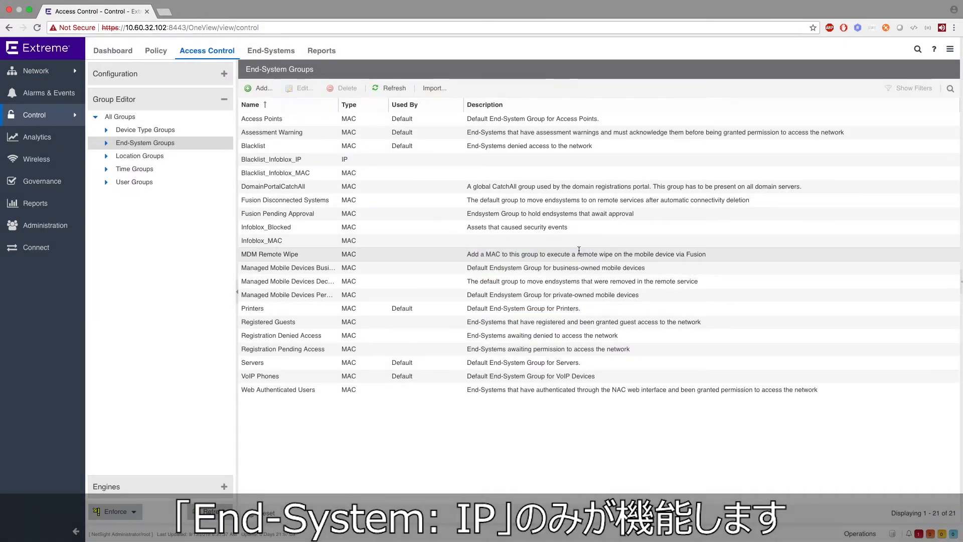
Open the services of the Distributed IPS module in the Connect administration area
click(52, 246)
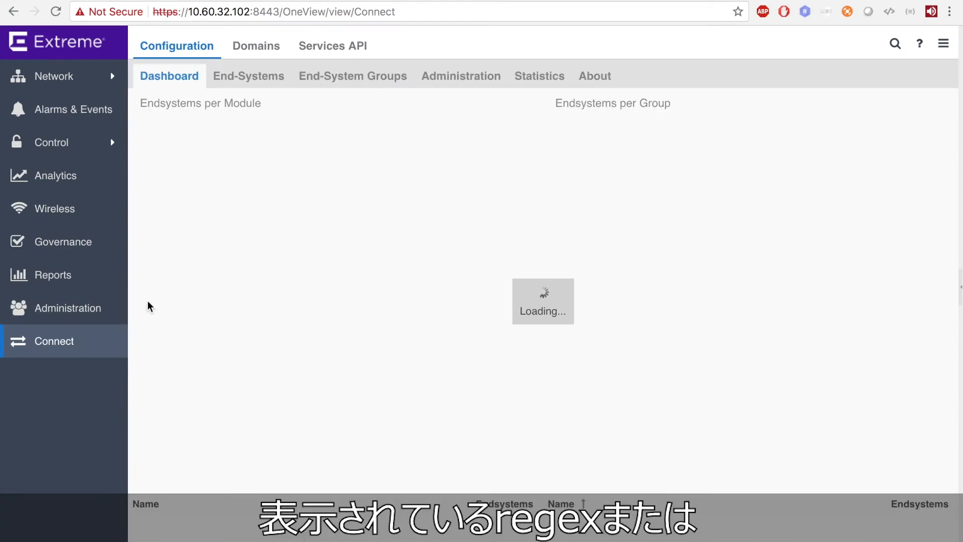
click(474, 88)
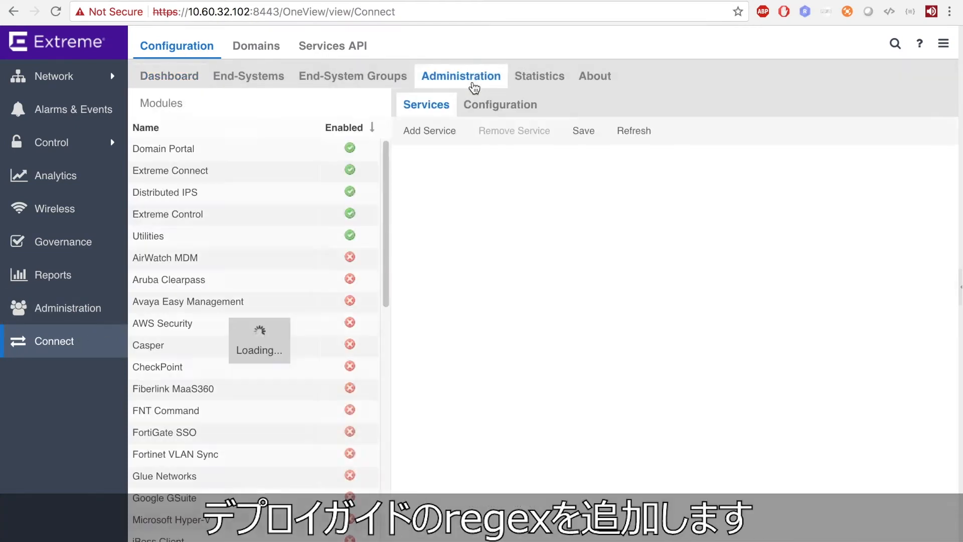
click(283, 193)
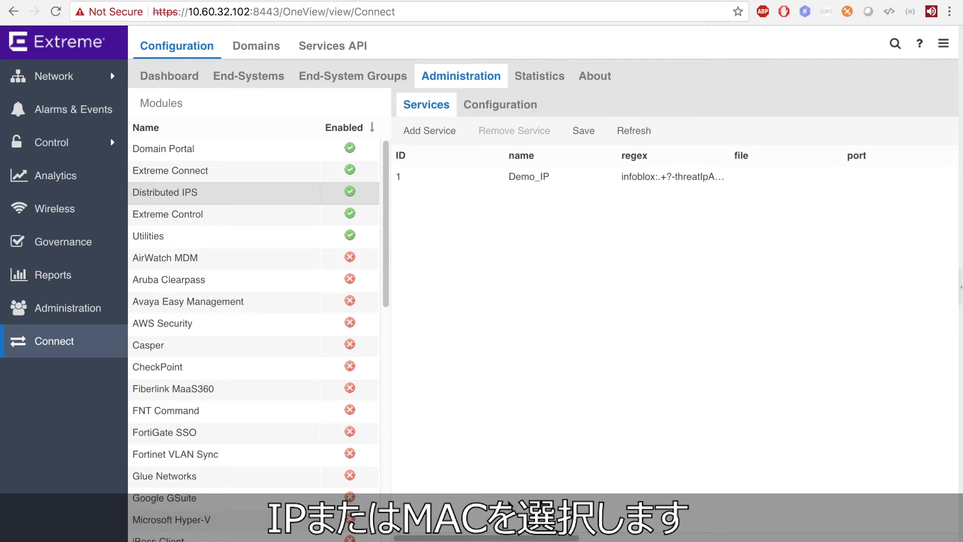
Inspect the endSystemGroupType options of the Demo_IP service, keeping IP
drag(502, 537, 636, 533)
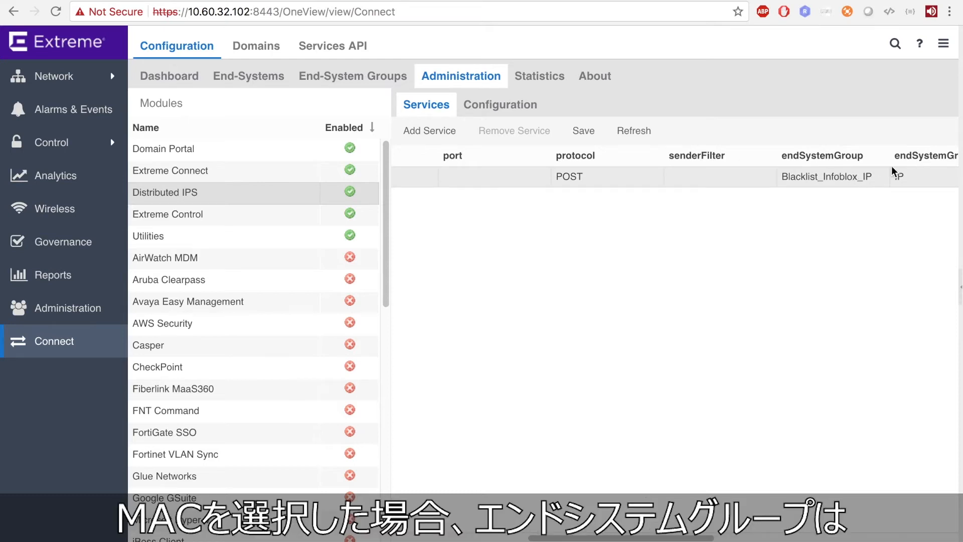
click(927, 181)
click(945, 180)
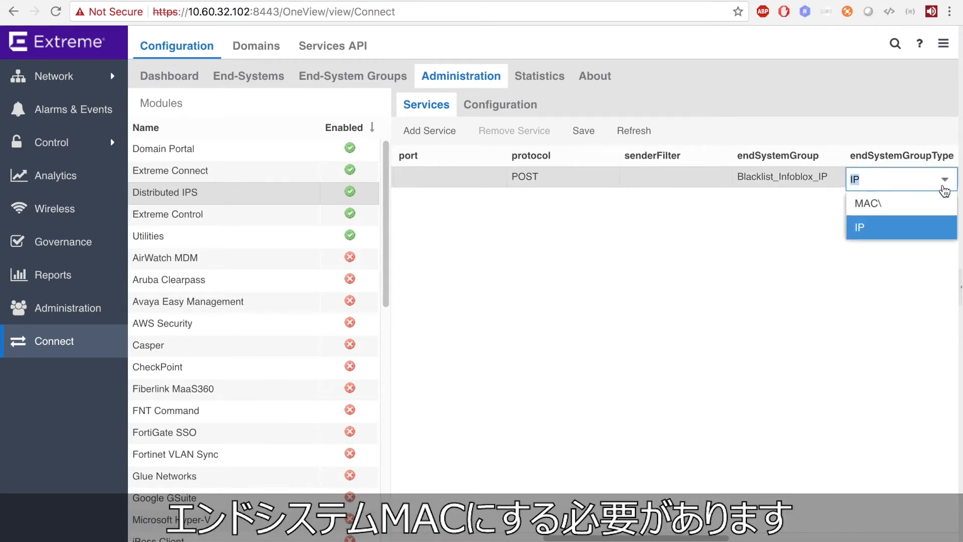
click(939, 182)
click(829, 232)
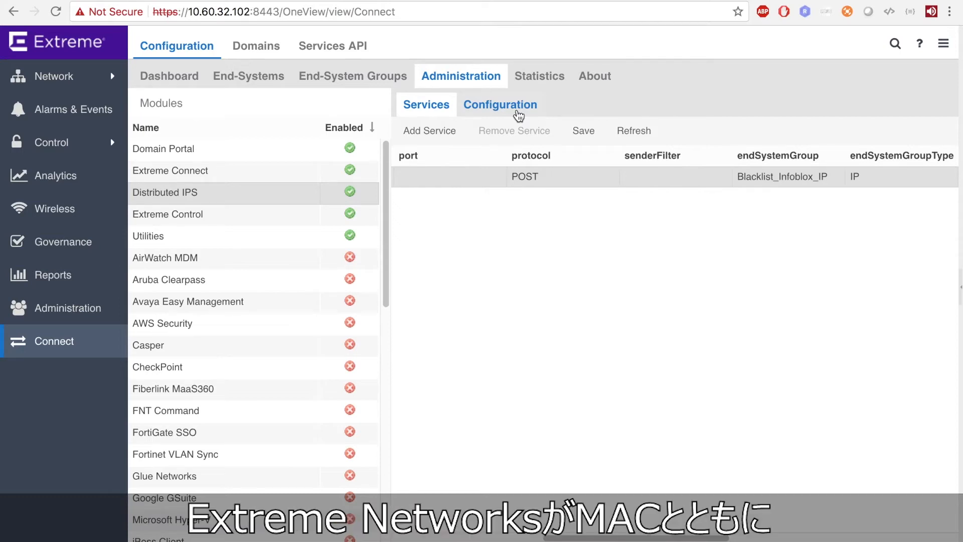
View the general and specific configuration of the Distributed IPS module
click(518, 114)
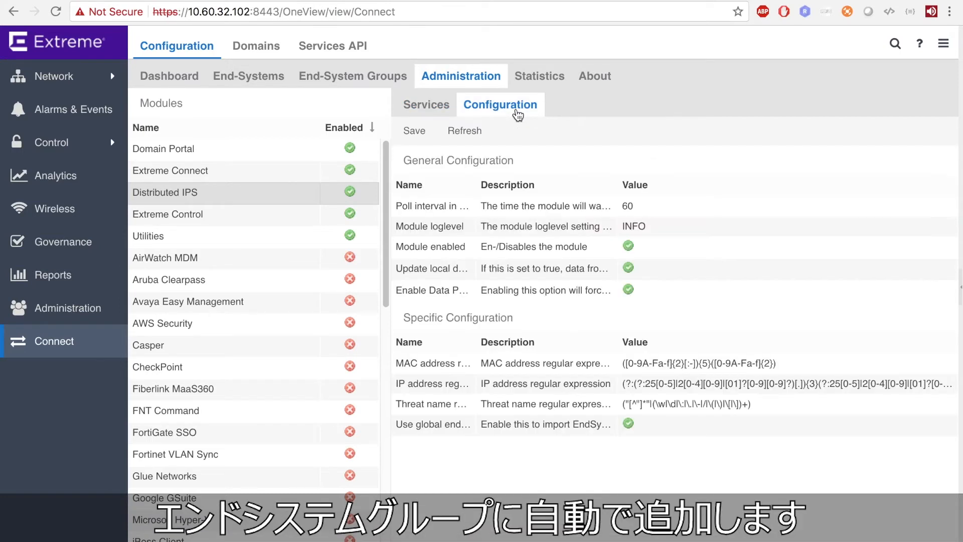
click(645, 245)
click(680, 141)
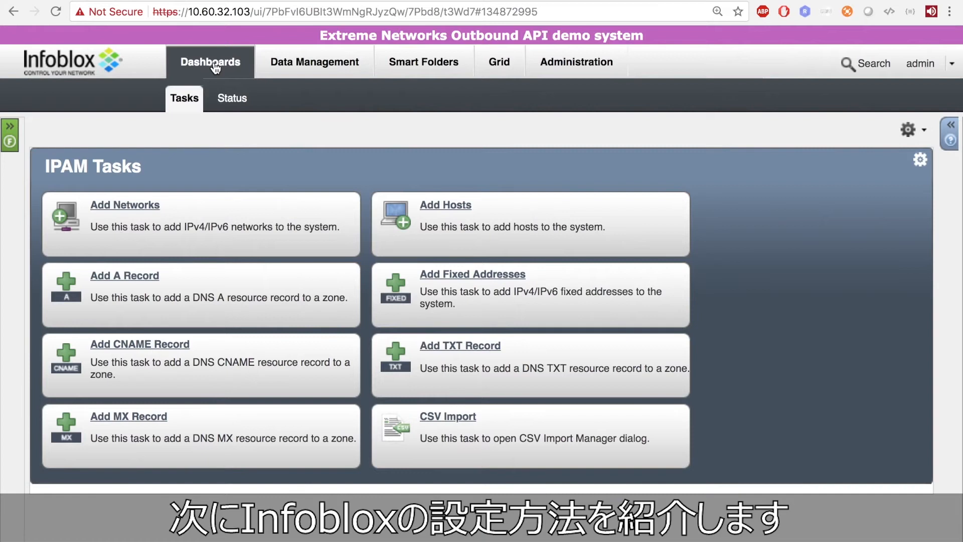
Switch to Infoblox and open the Extensible Attributes list down to the XMC attributes
click(562, 65)
click(537, 98)
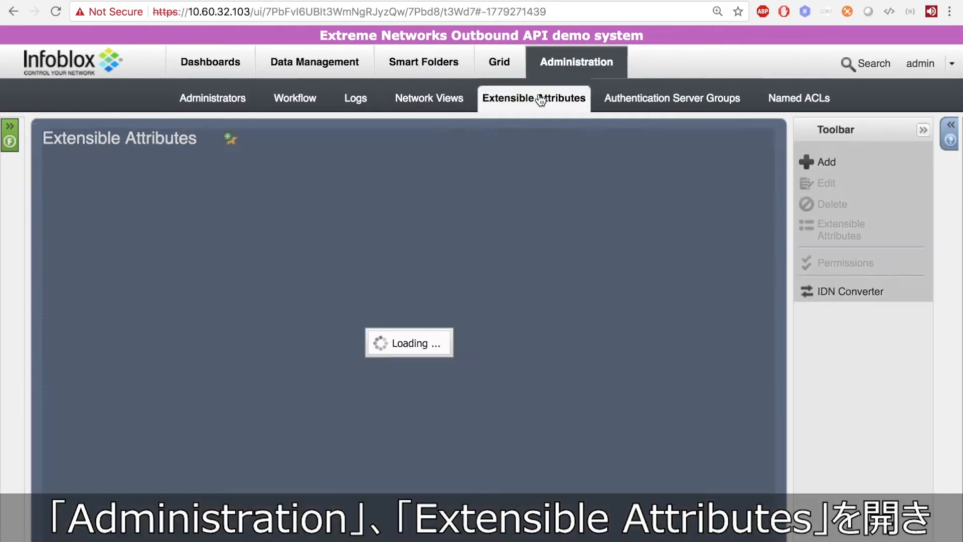
scroll(168, 245, down, 1)
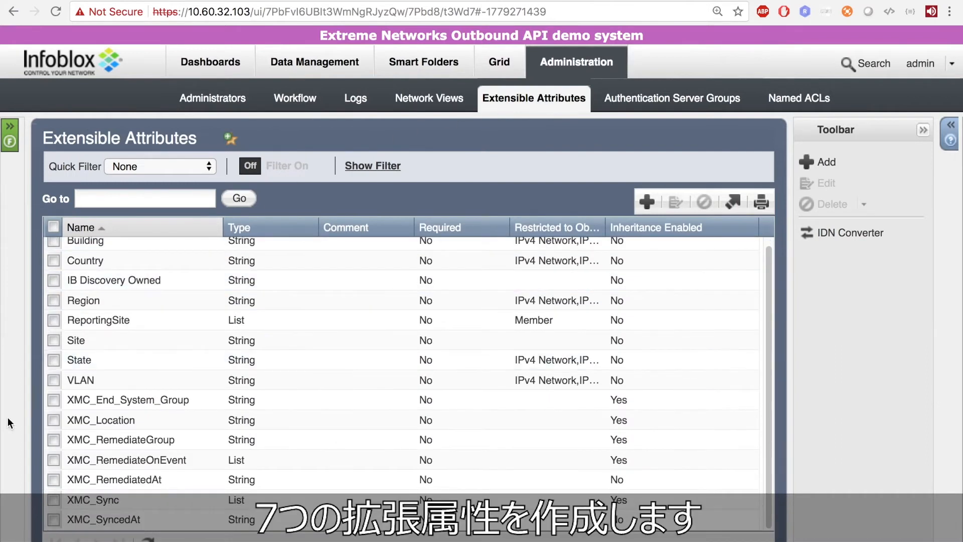
Select the seven XMC extensible attributes from XMC_End_System_Group through XMC_SyncedAt, and clear the selection again
click(46, 399)
click(55, 419)
click(55, 437)
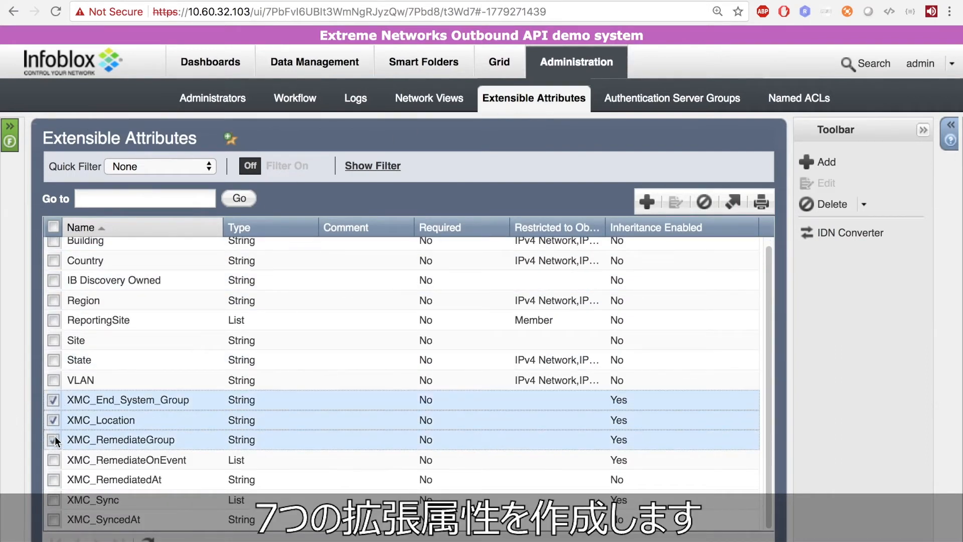
click(55, 458)
click(53, 479)
click(53, 500)
click(53, 519)
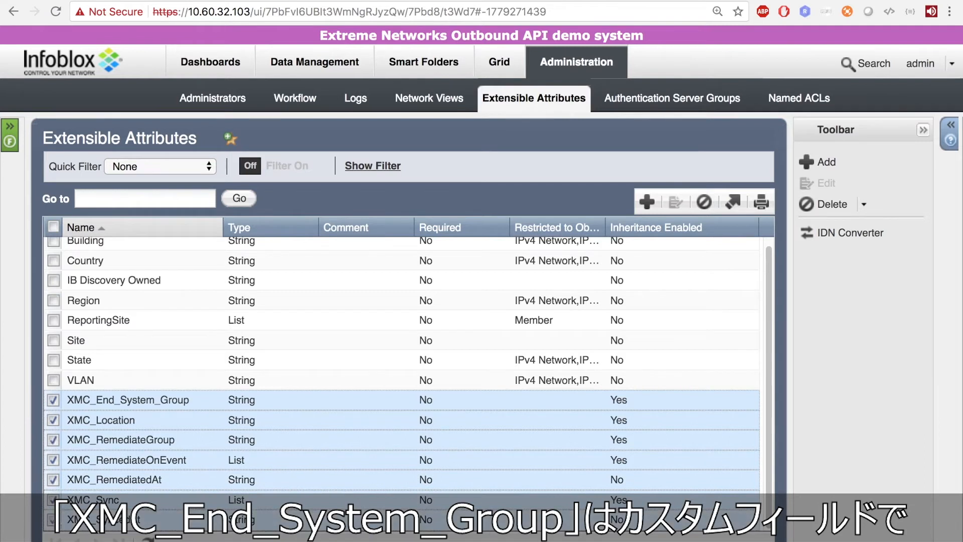
click(53, 519)
click(54, 499)
click(53, 479)
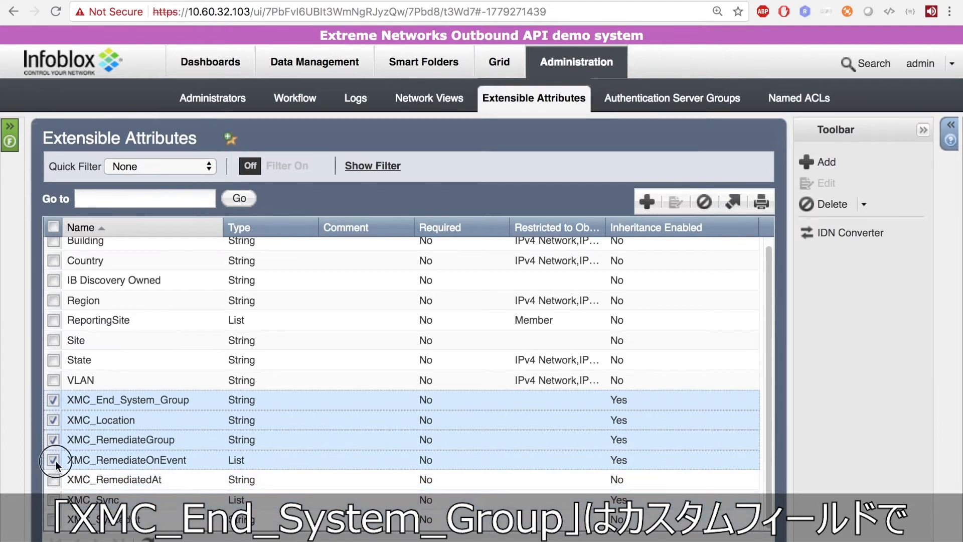
click(53, 459)
click(53, 440)
click(55, 422)
click(53, 401)
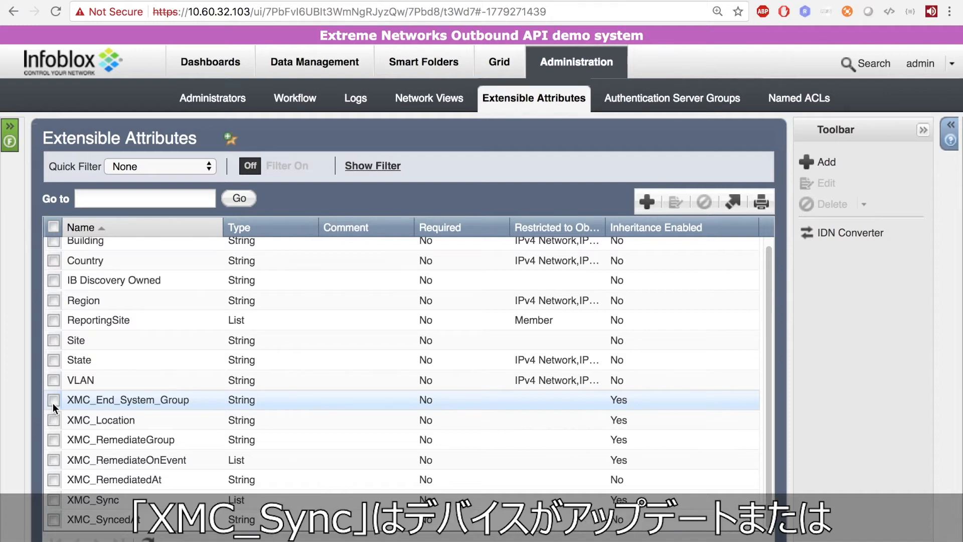
Inspect the additional properties of the XMC_End_System_Group attribute and close its editor without saving
click(53, 402)
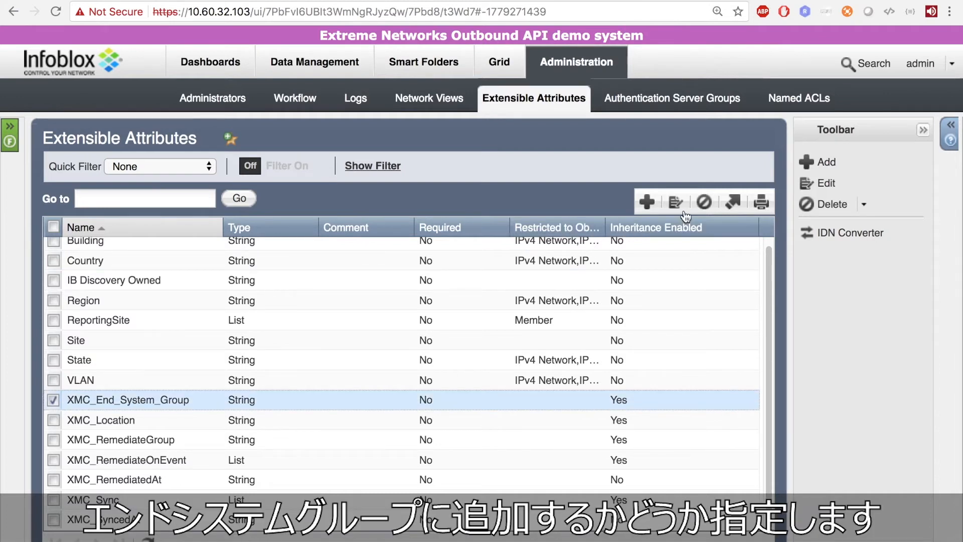
click(677, 203)
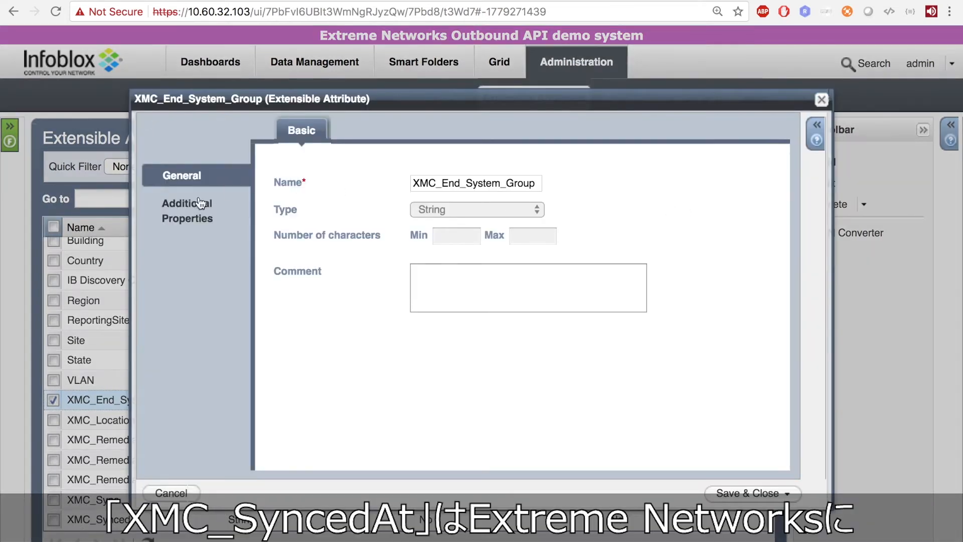
click(193, 209)
scroll(380, 251, down, 5)
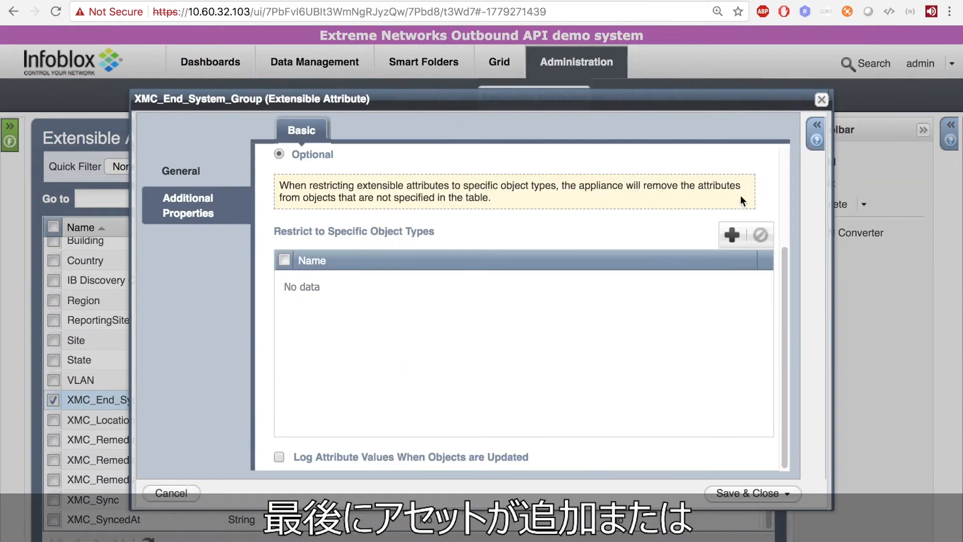
click(821, 99)
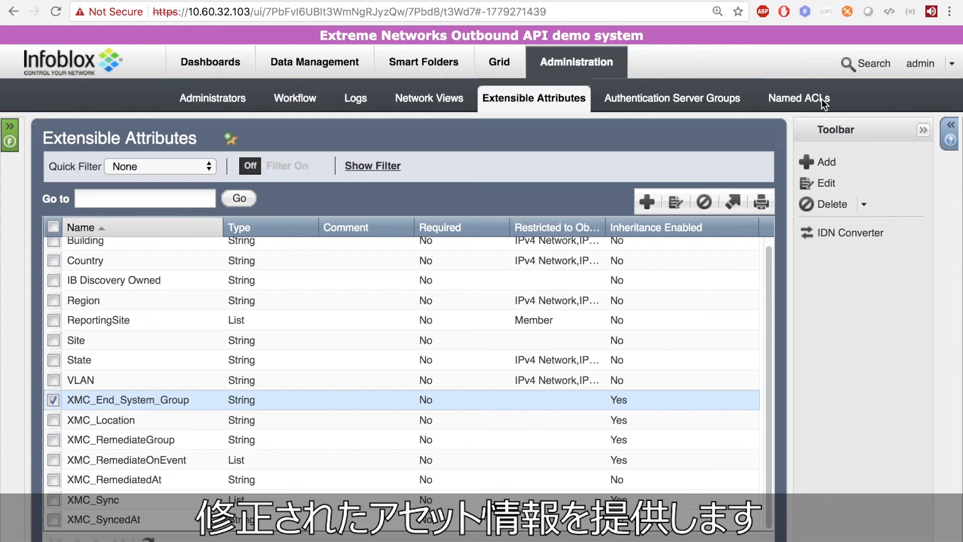
Open the outbound notification Templates in the Grid's Ecosystem section
click(482, 58)
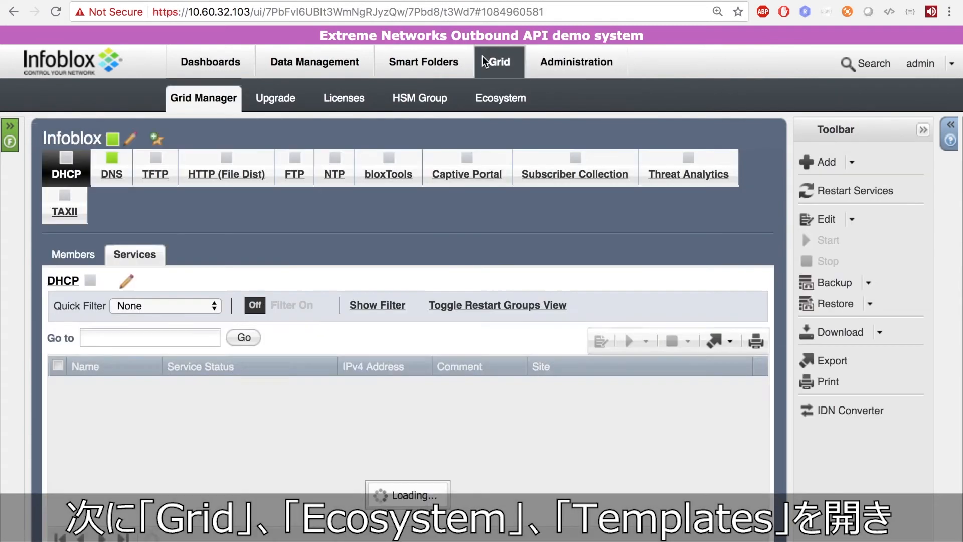
click(501, 98)
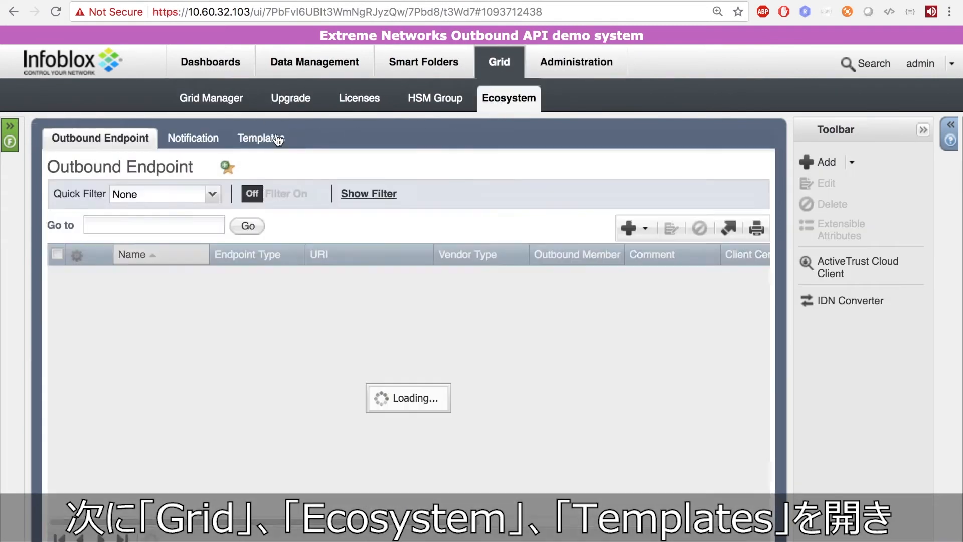
click(277, 139)
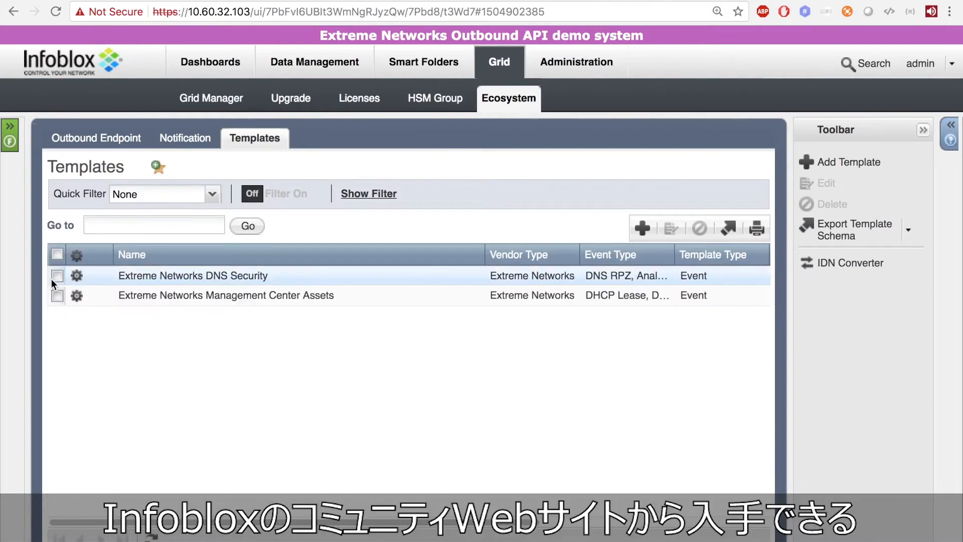
Review the contents of the Extreme Networks DNS Security template and close it without saving
click(52, 278)
click(668, 230)
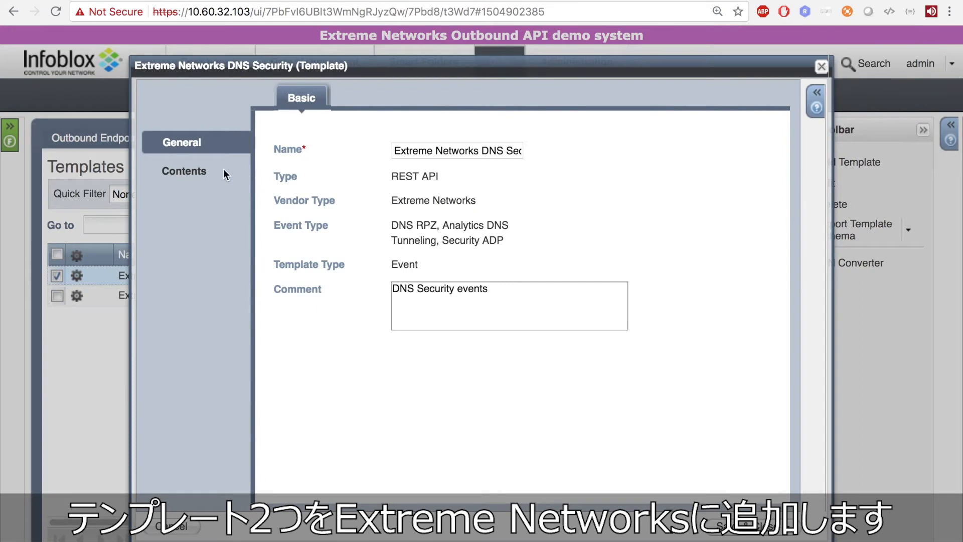
click(200, 175)
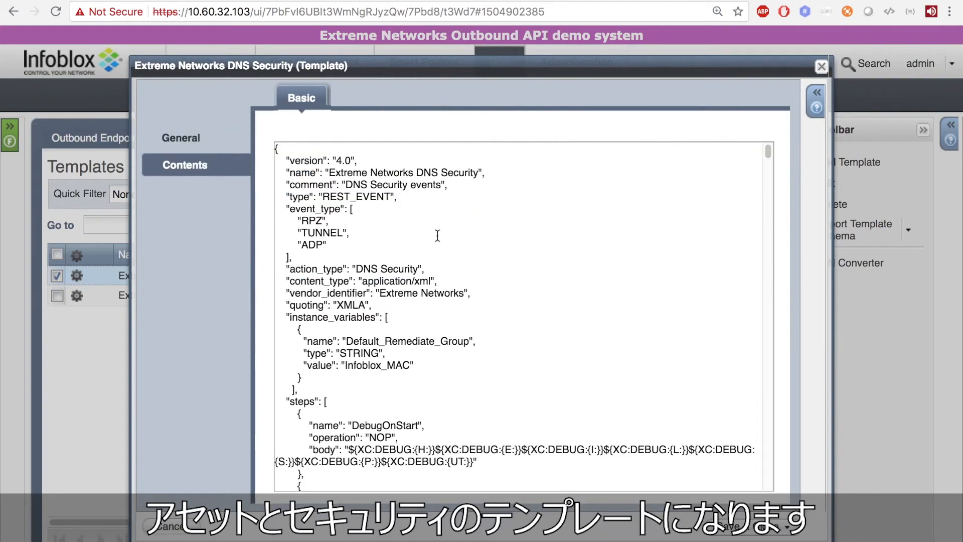
scroll(441, 236, down, 10)
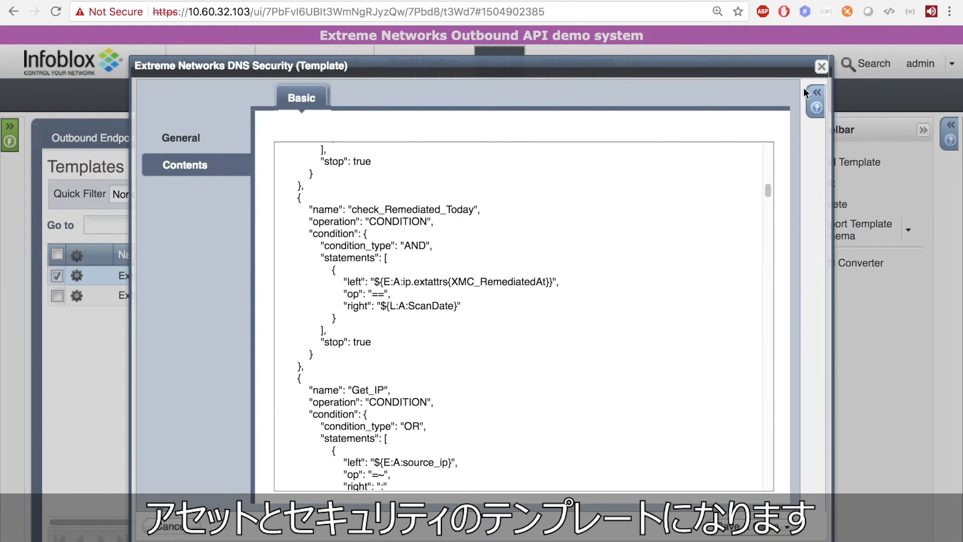
click(821, 67)
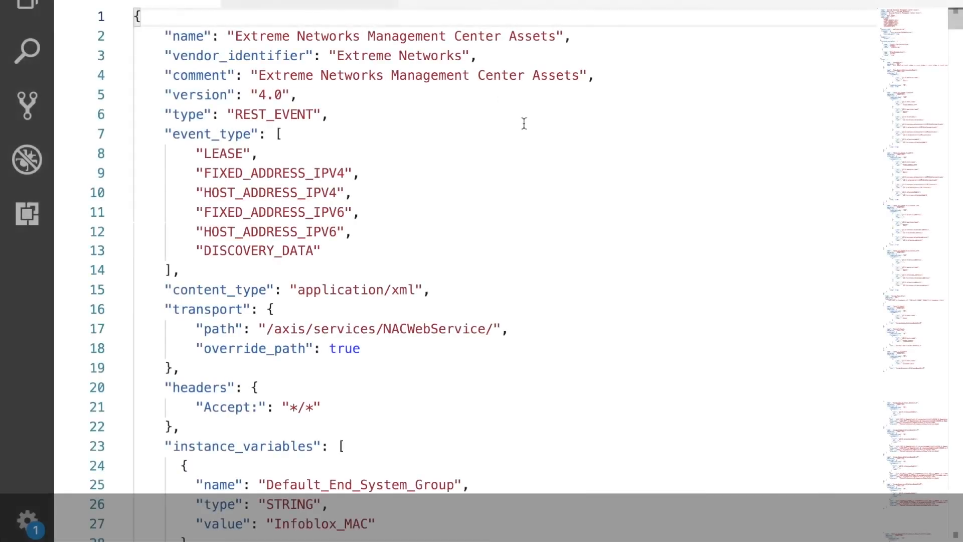
Read through the JSON code of the Extreme Networks Management Center Assets template, including its event types and condition steps
scroll(422, 198, down, 5)
scroll(423, 198, down, 20)
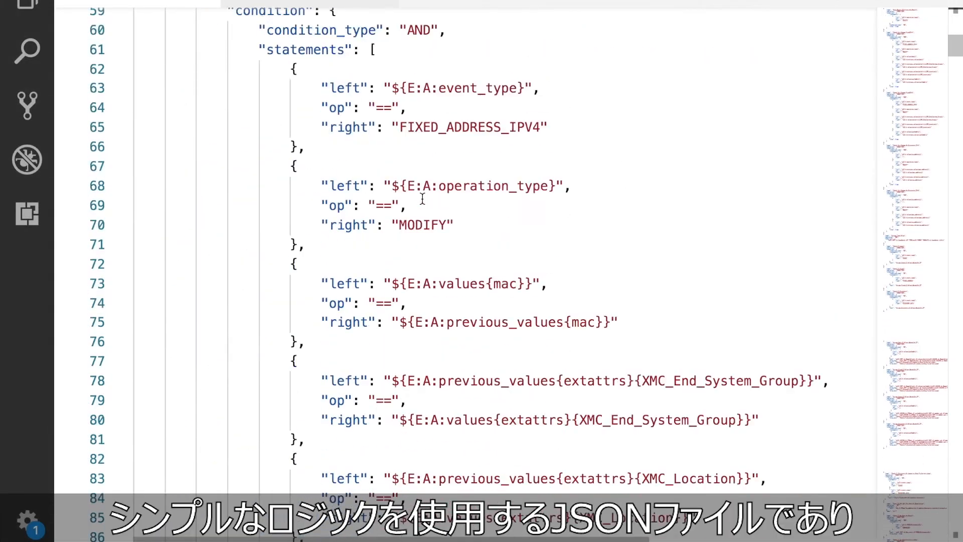
scroll(423, 198, down, 6)
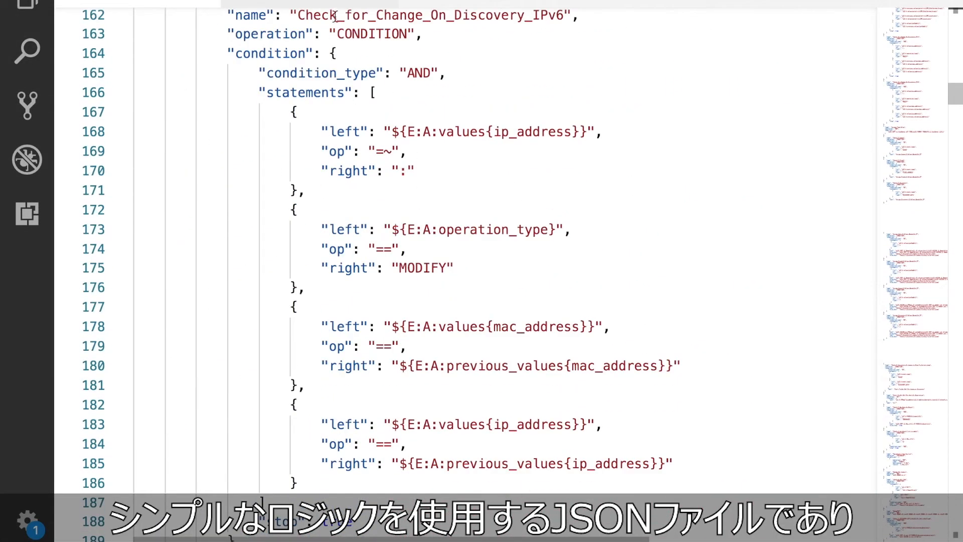
click(319, 5)
scroll(564, 136, down, 8)
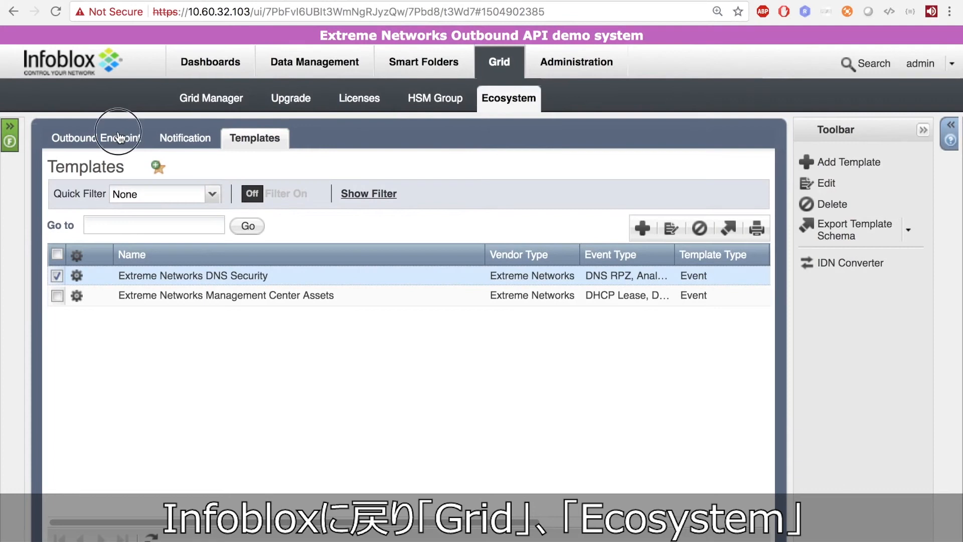
Open the Extreme Networks REST API outbound endpoint in its editor
click(119, 136)
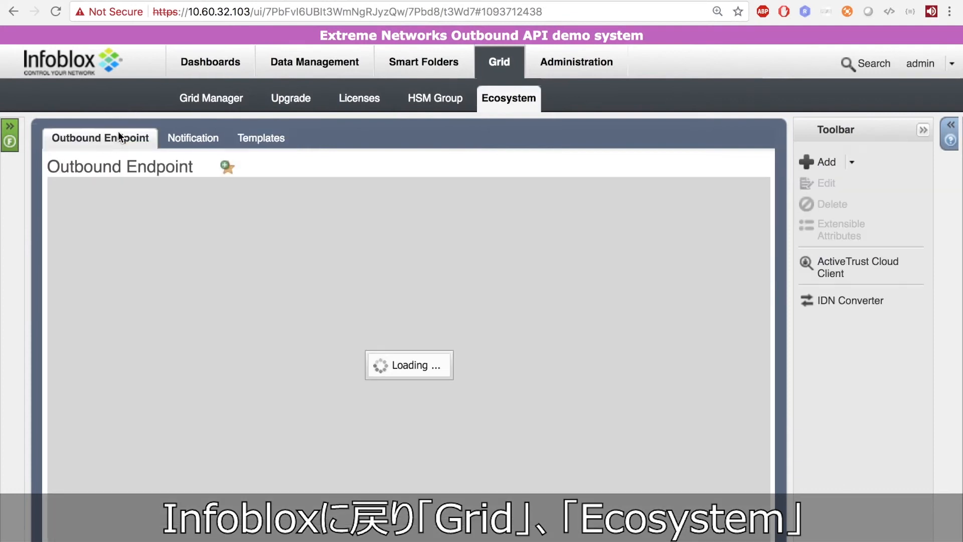
click(57, 276)
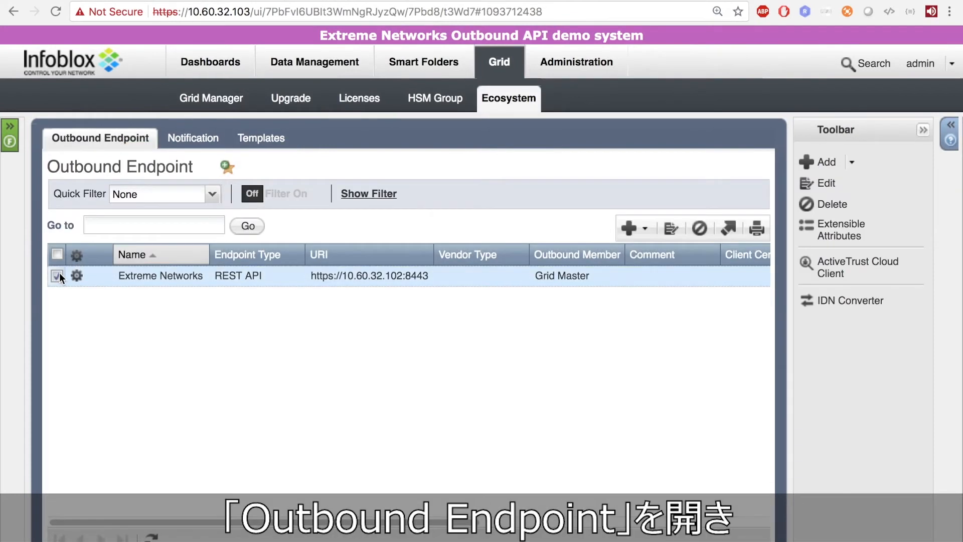
click(669, 233)
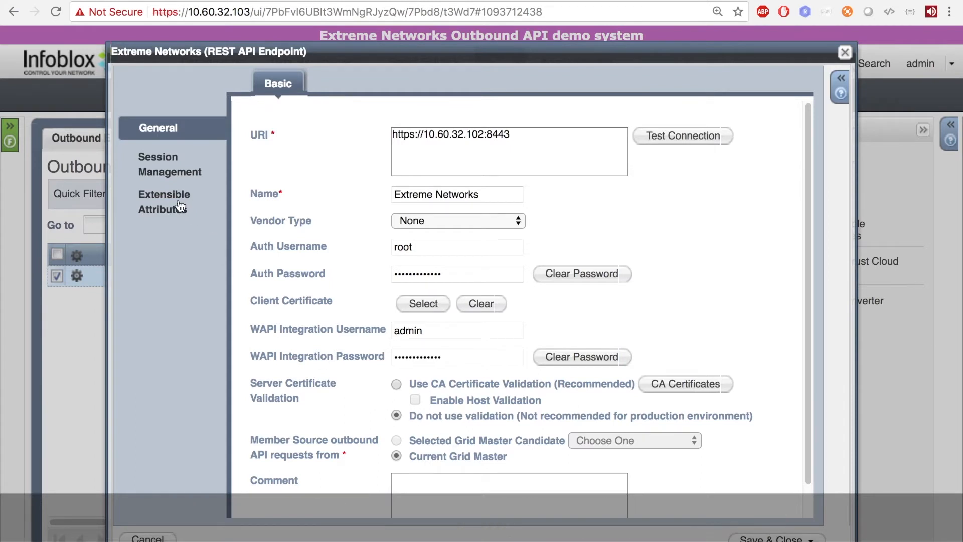
Review the endpoint's session management settings, log level options and extensible attributes, and close its editor without saving
click(166, 180)
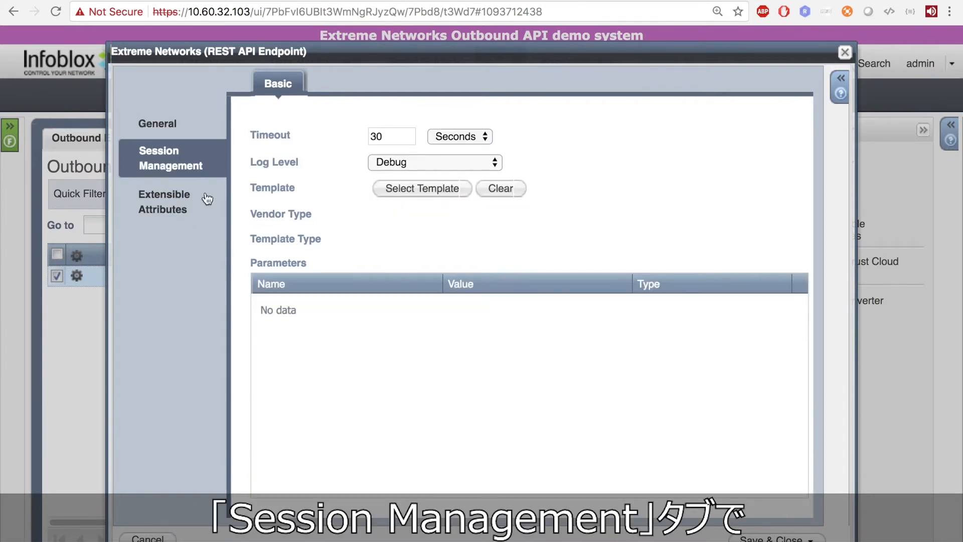
click(426, 158)
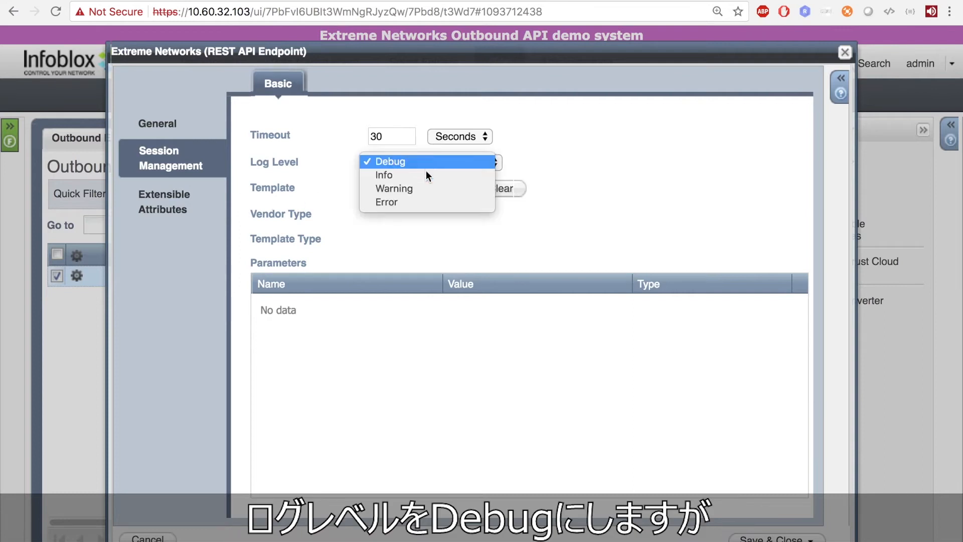
click(584, 177)
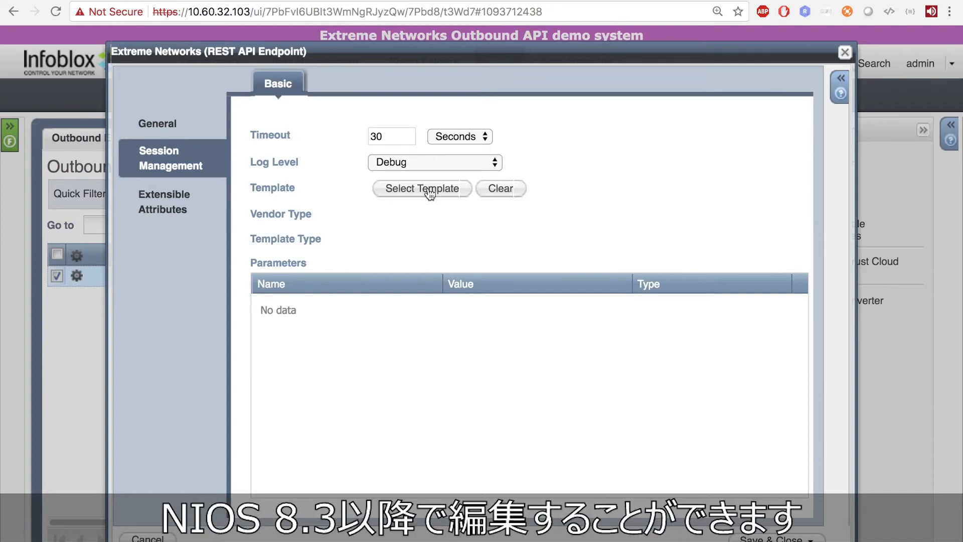
click(183, 204)
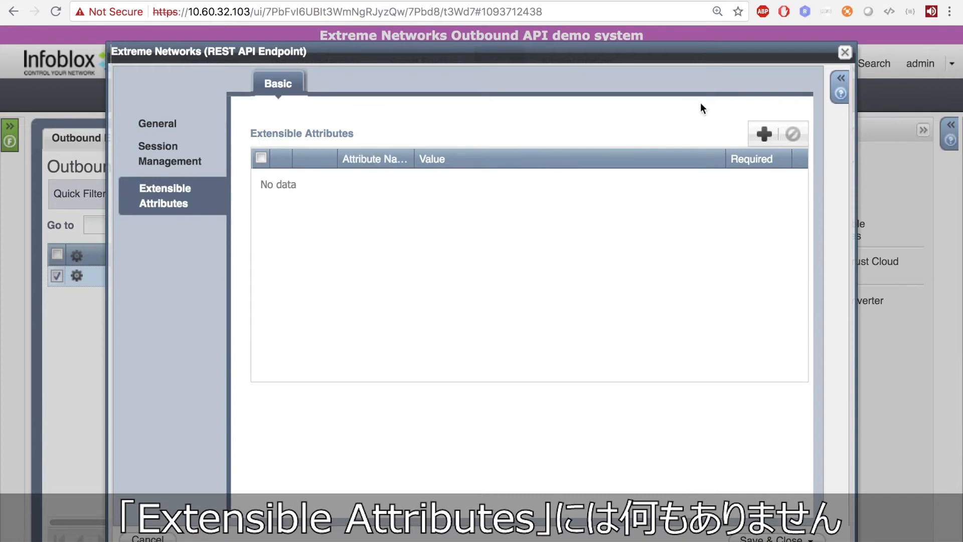
click(842, 54)
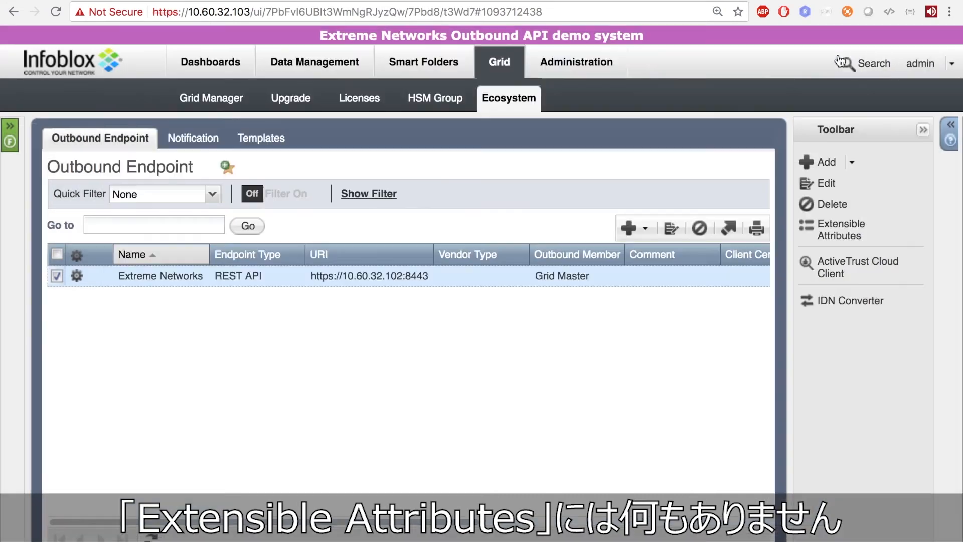
Open the EN_RPZ notification in its editor from the Ecosystem notification rules
click(203, 140)
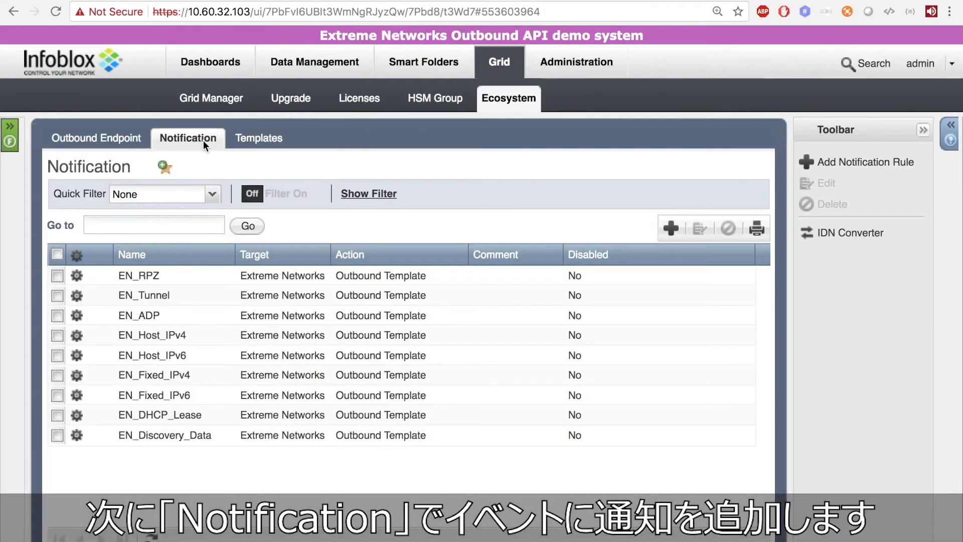
click(58, 276)
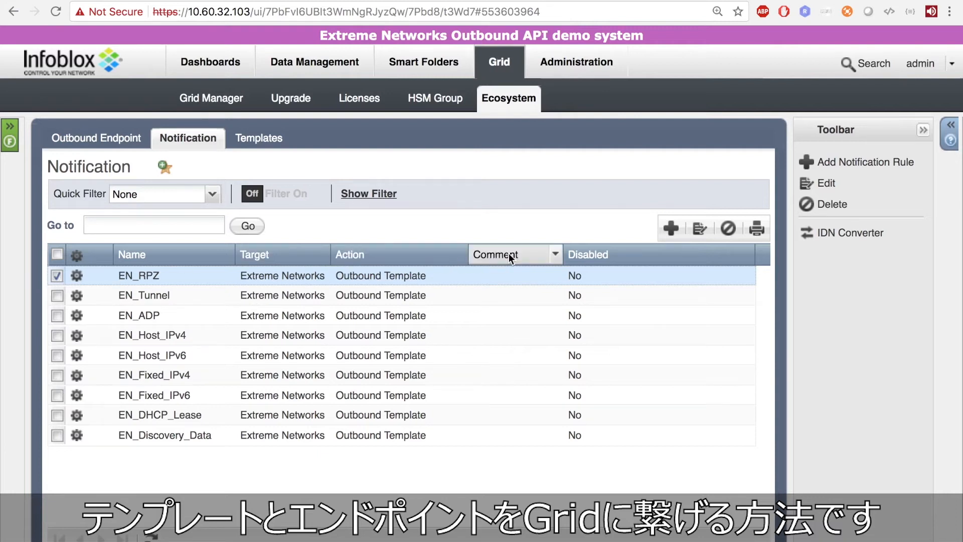
click(700, 229)
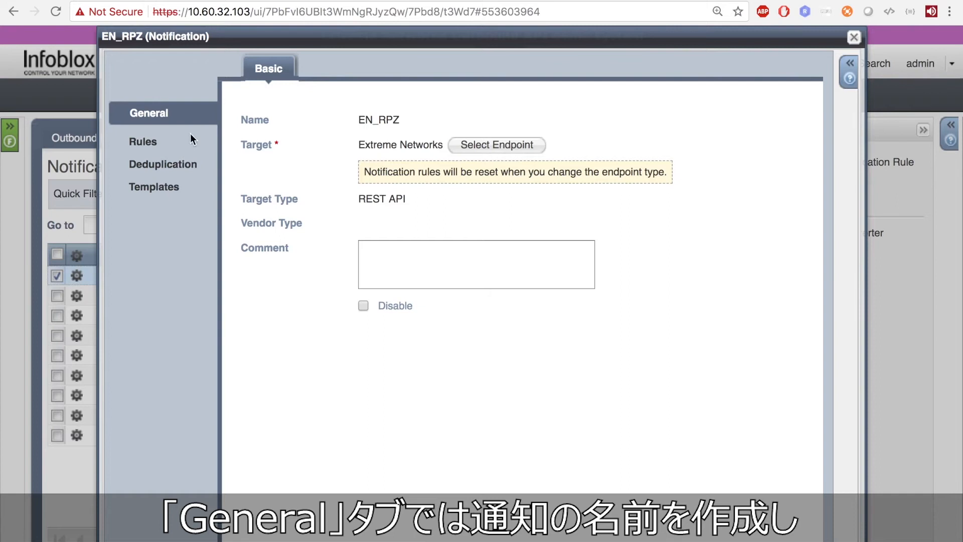
Examine the EN_RPZ notification's rule, including the available event types, match fields, operators and CIDR value
click(150, 144)
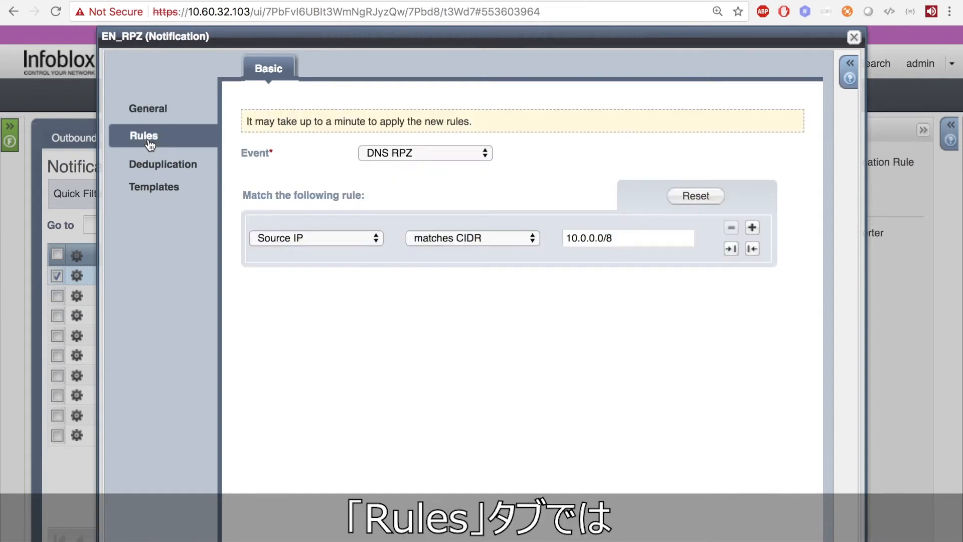
click(401, 154)
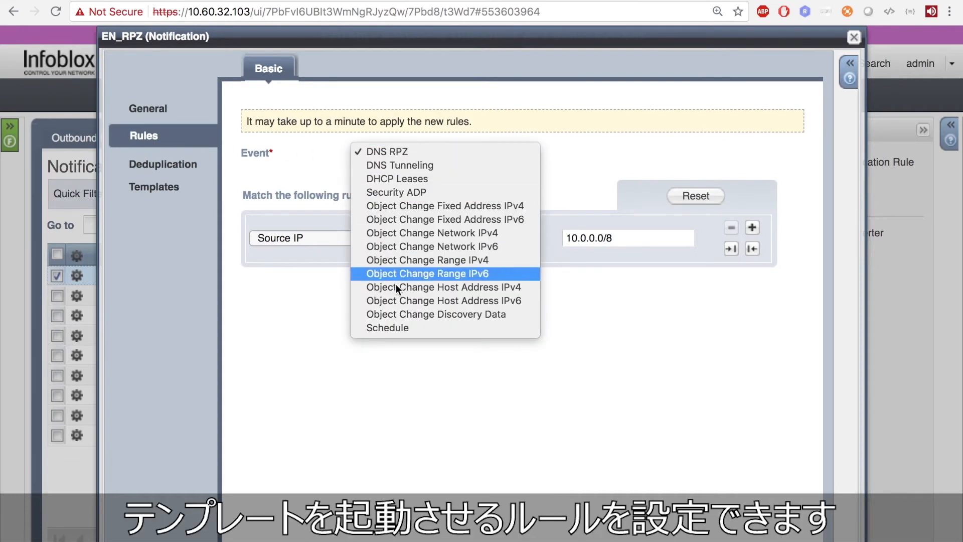
click(344, 148)
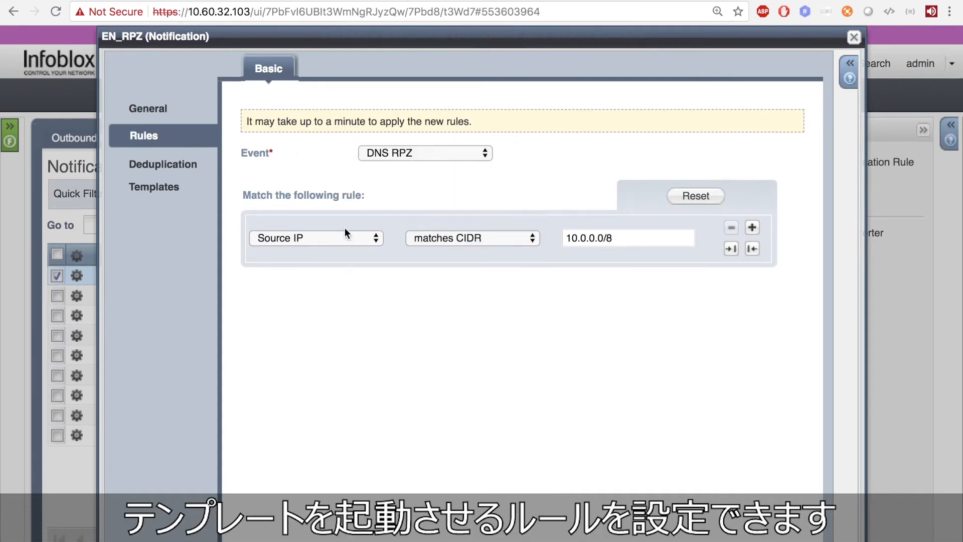
click(345, 236)
click(364, 277)
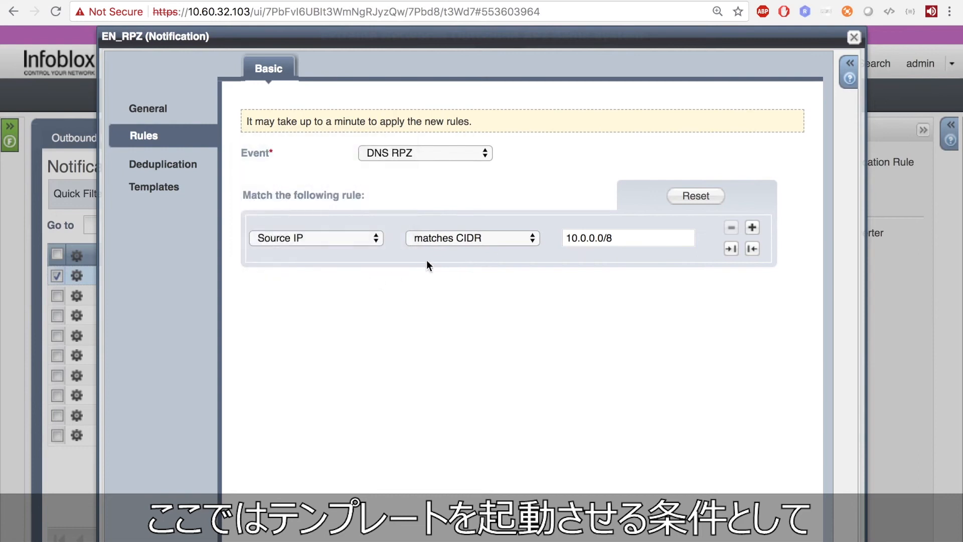
click(462, 240)
click(516, 248)
click(622, 241)
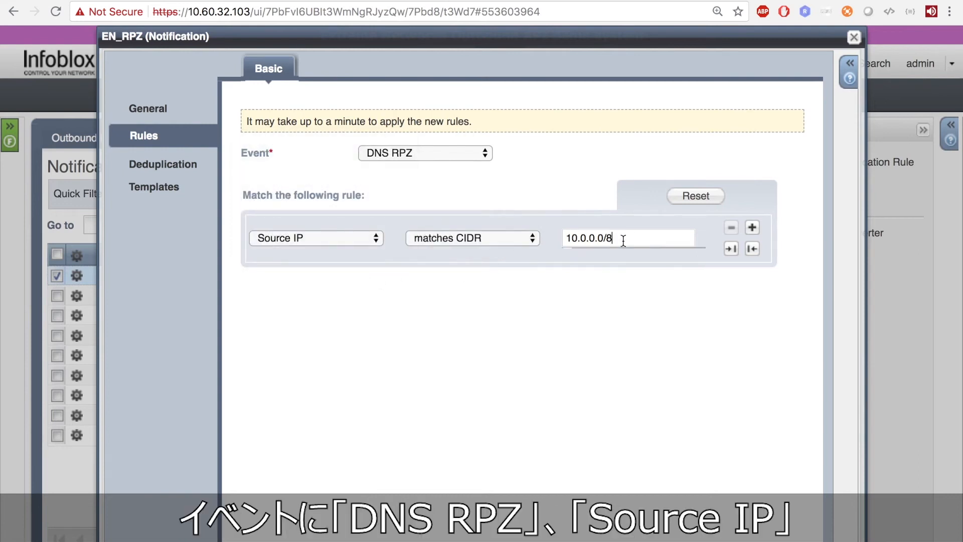
Enable event deduplication for EN_RPZ, add RPZ Policy to the deduplication fields and remove it again
click(149, 164)
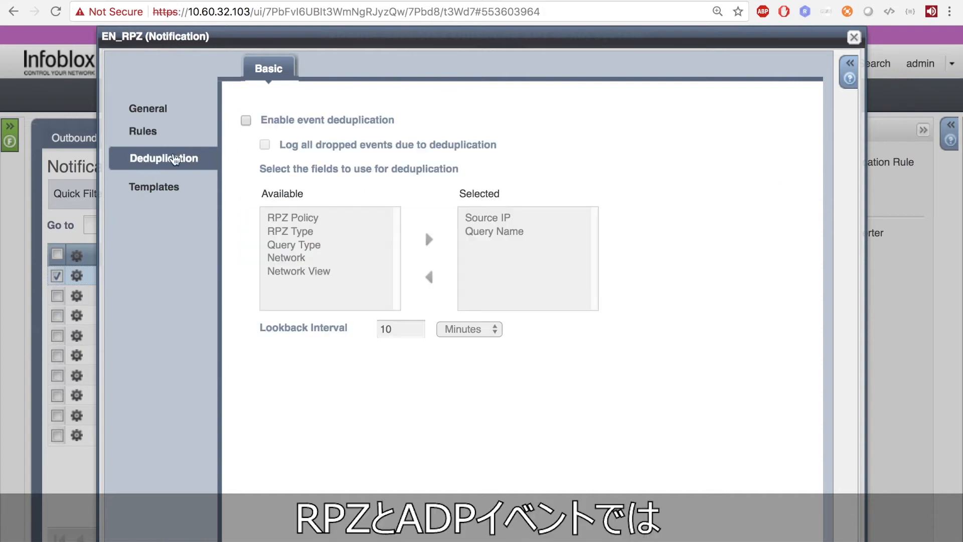
click(246, 121)
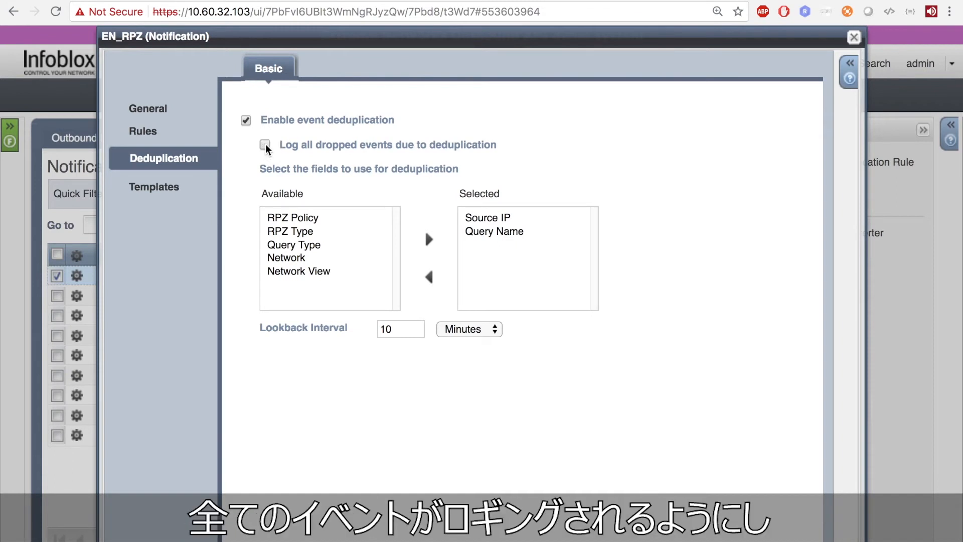
click(301, 219)
click(429, 240)
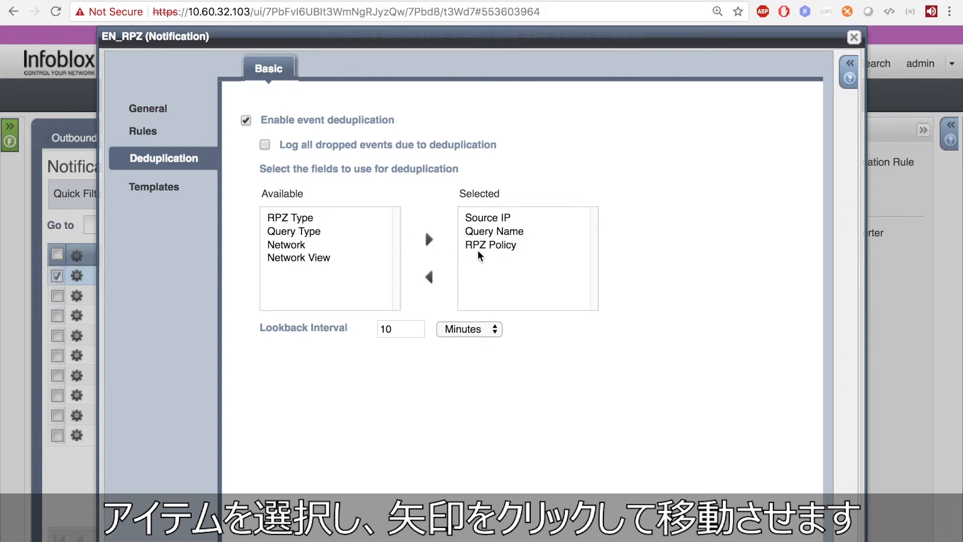
click(479, 251)
click(429, 277)
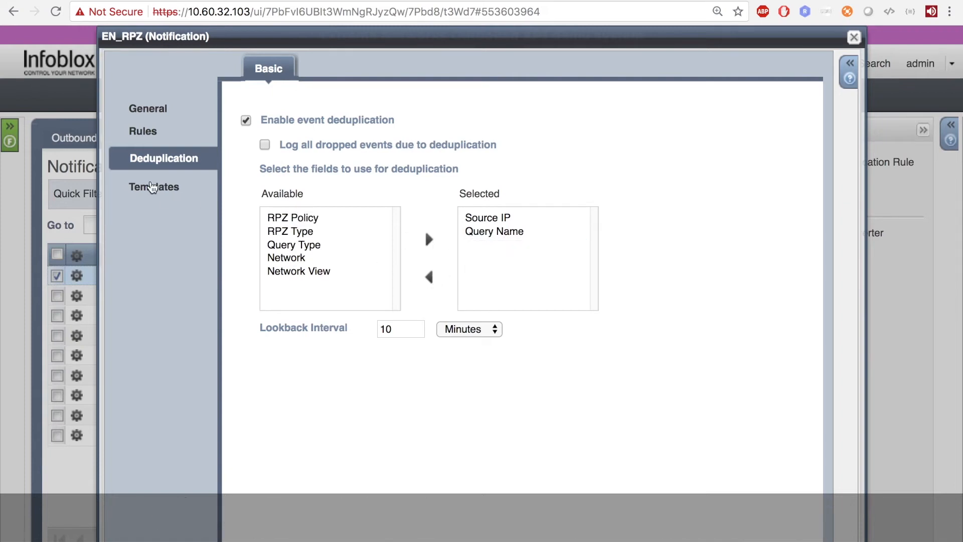
Review the template and parameters assigned to the EN_RPZ notification, and close its editor discarding the changes
click(153, 187)
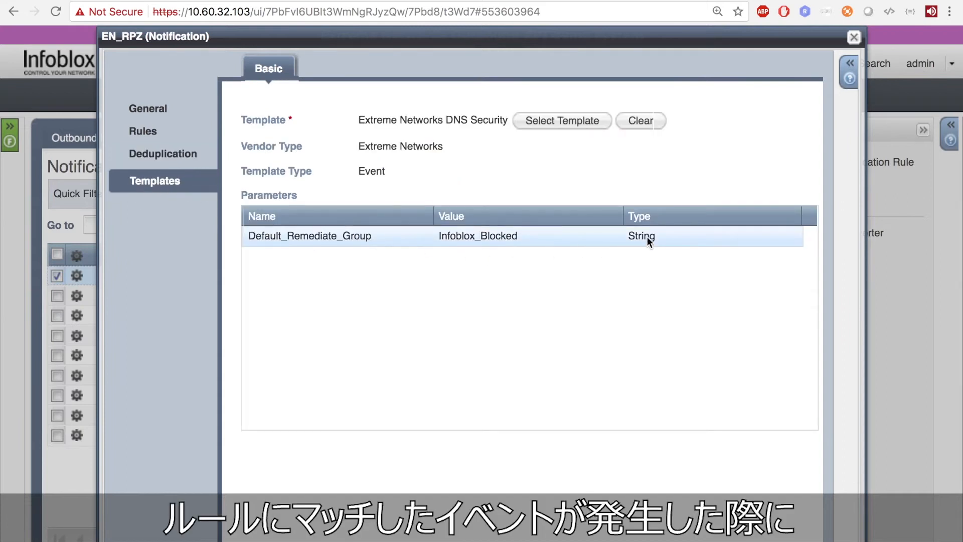
click(853, 37)
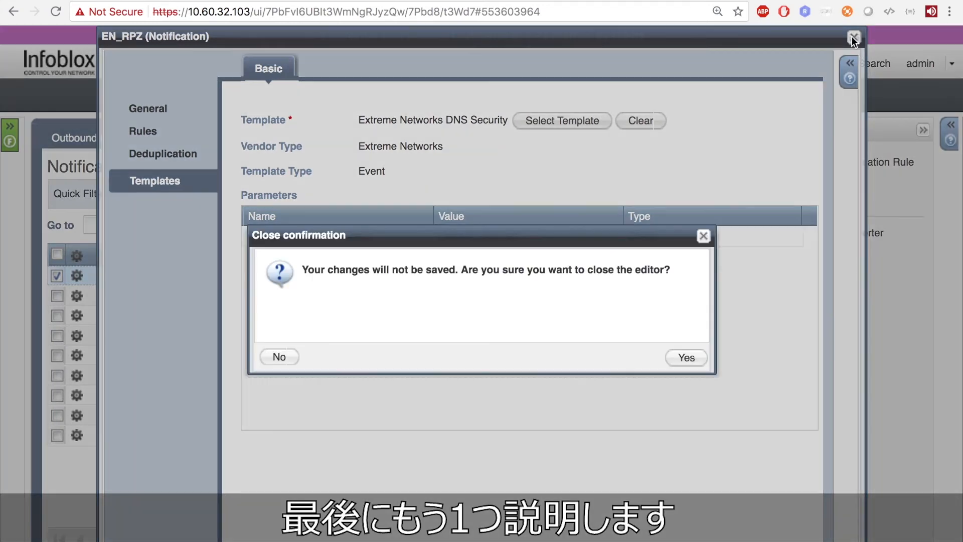
click(689, 359)
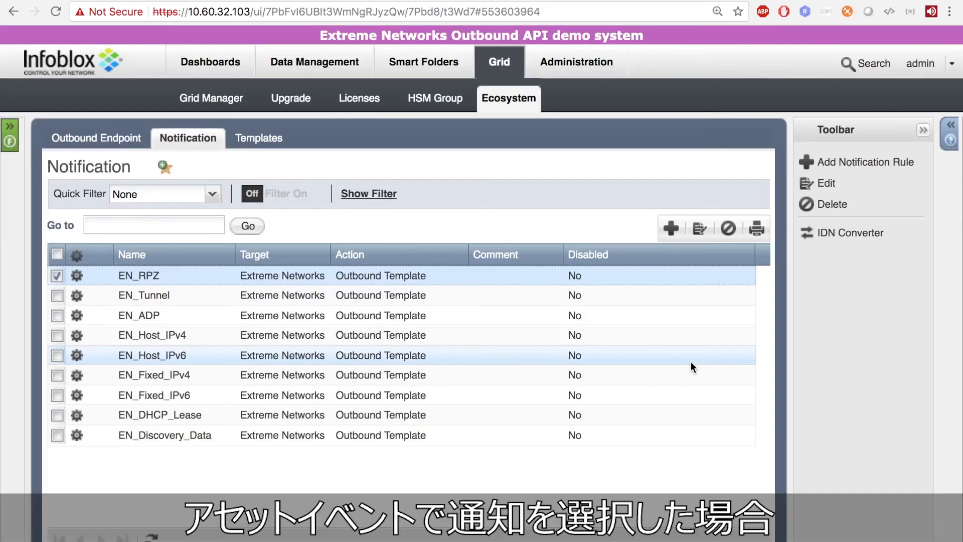
Inspect the deduplication and template parameters of the EN_Host_IPv4 notification instead of EN_RPZ, and close its editor without saving
click(57, 275)
click(56, 336)
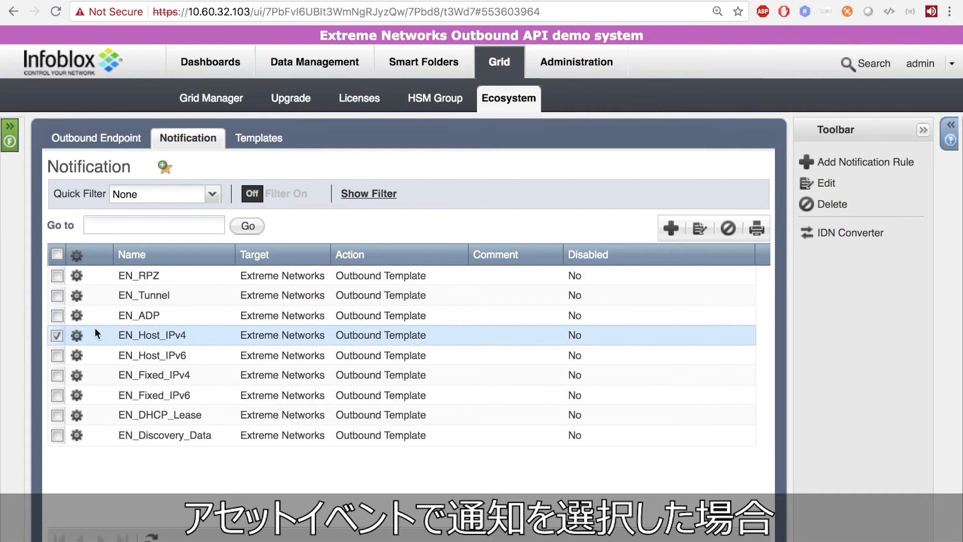
click(702, 232)
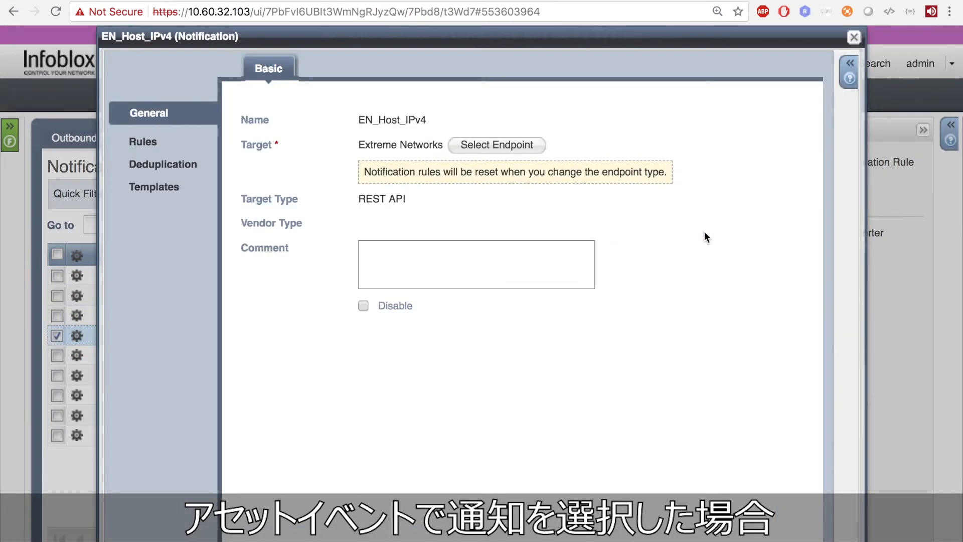
click(163, 161)
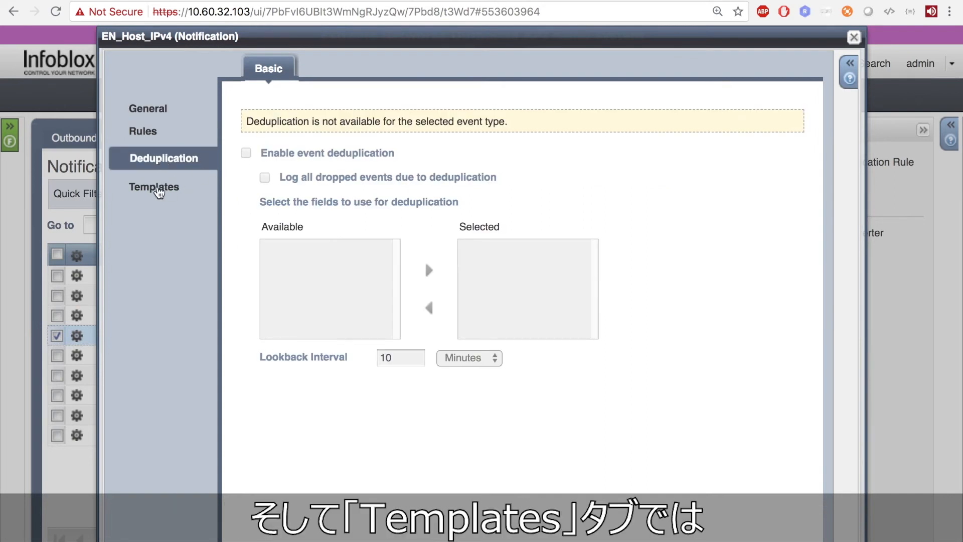
click(160, 191)
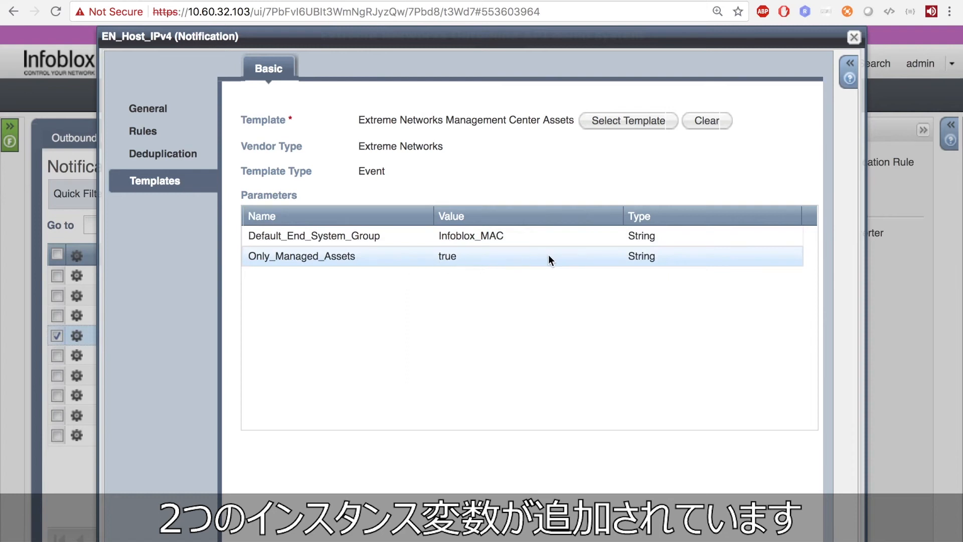
click(852, 37)
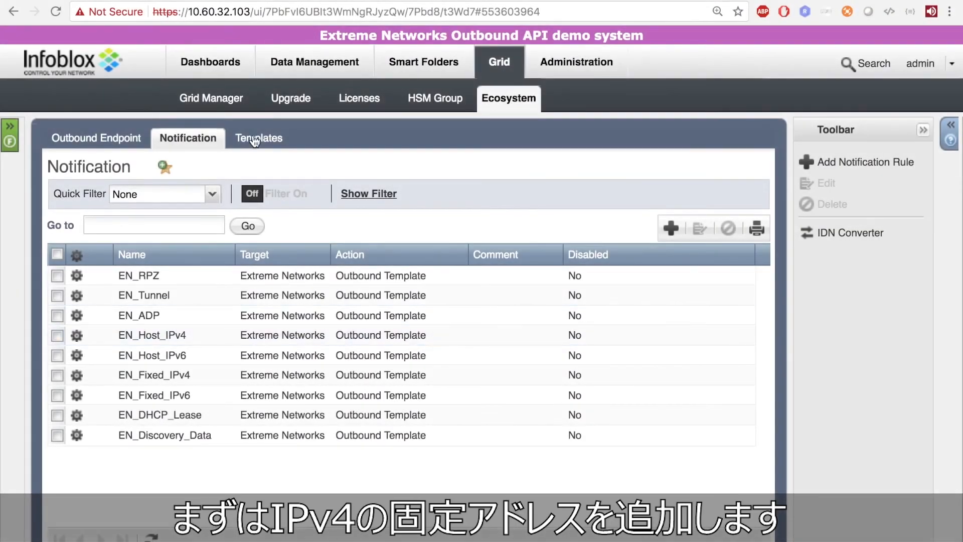
Add and save an IPv4 fixed address for 10.60.32.52, assigned by MAC address, in the 10.60.32.0/24 network
click(284, 72)
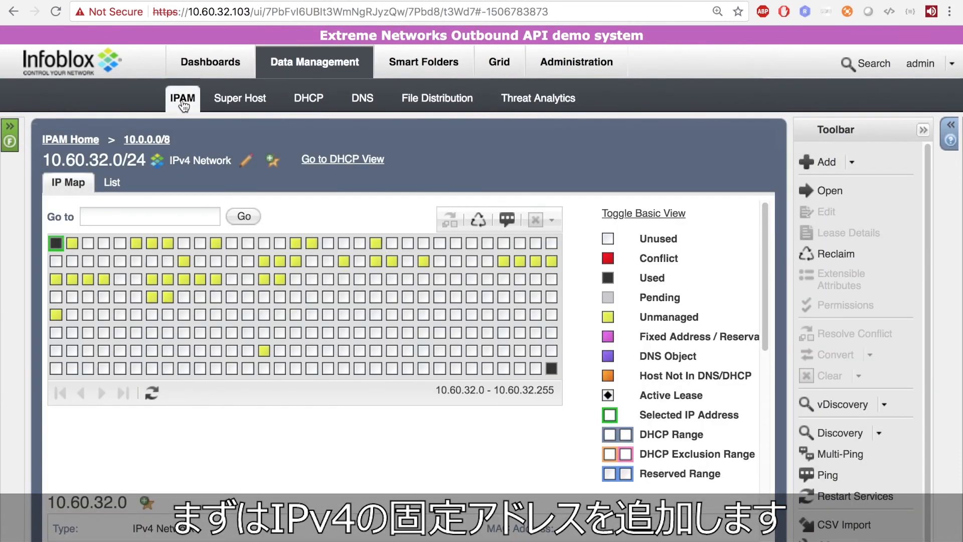
click(375, 261)
click(848, 166)
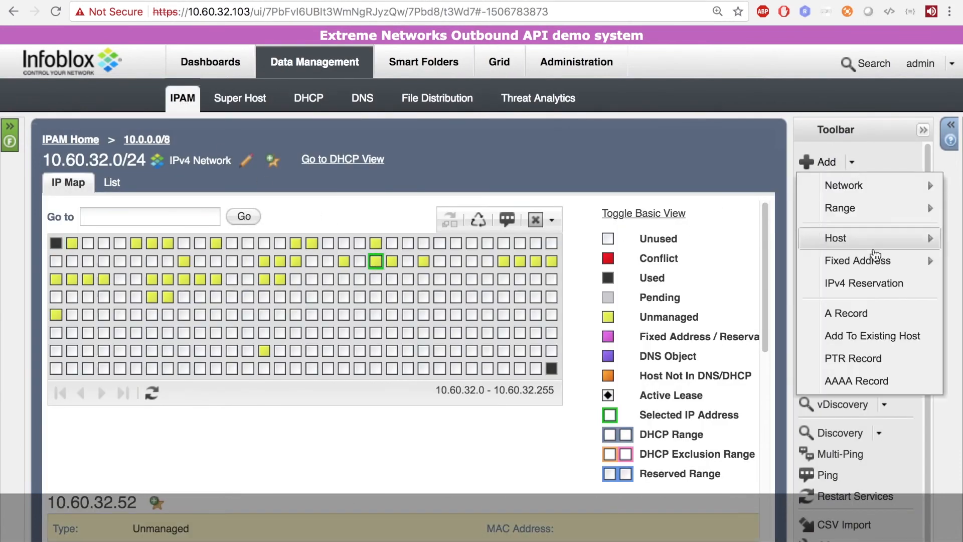
click(872, 260)
click(446, 504)
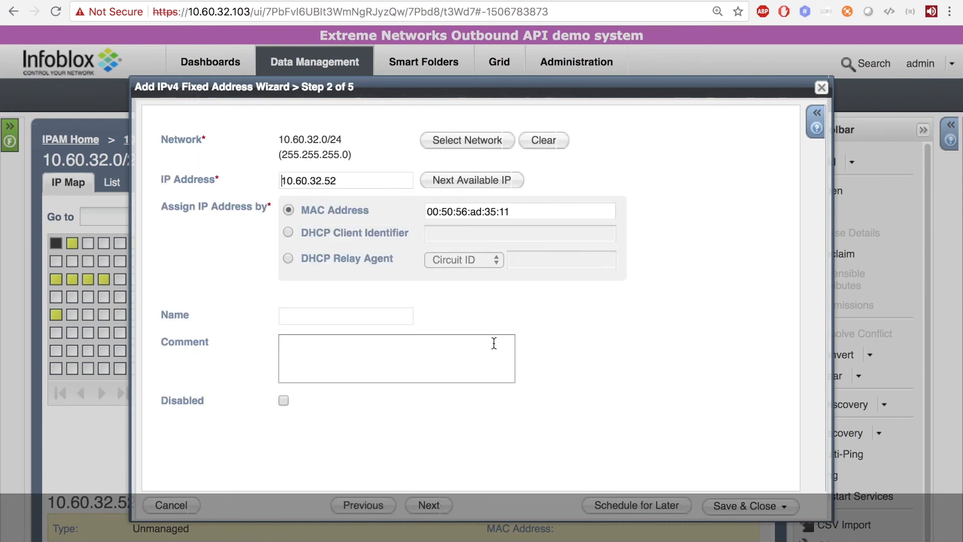
click(704, 505)
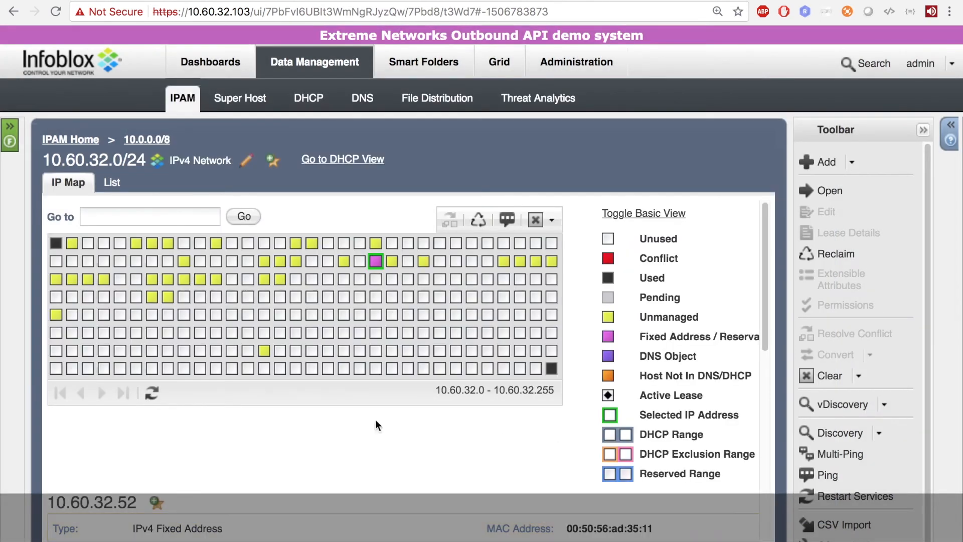
Refresh the IP map and check the XMC extensible attributes of the fixed address 10.60.32.52 among its related objects
click(152, 393)
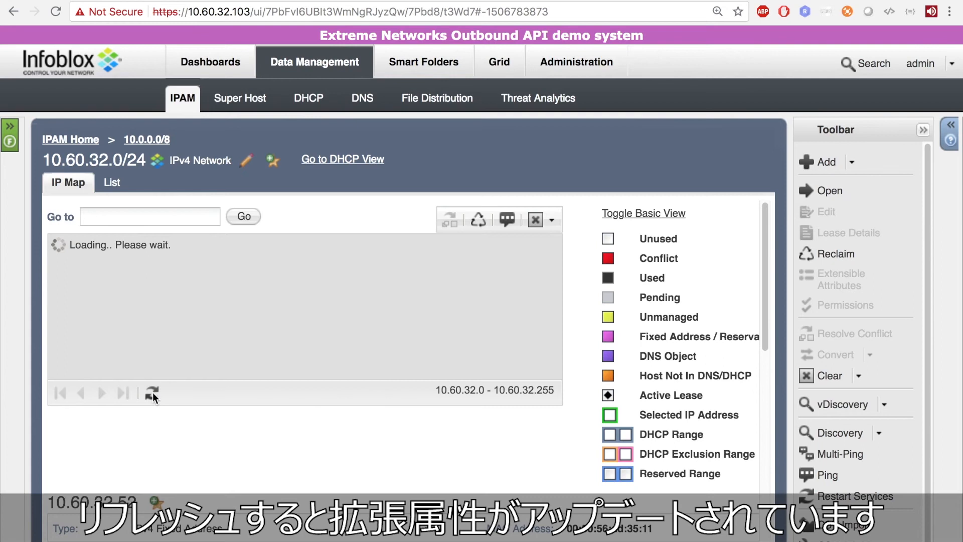
scroll(152, 393, down, 4)
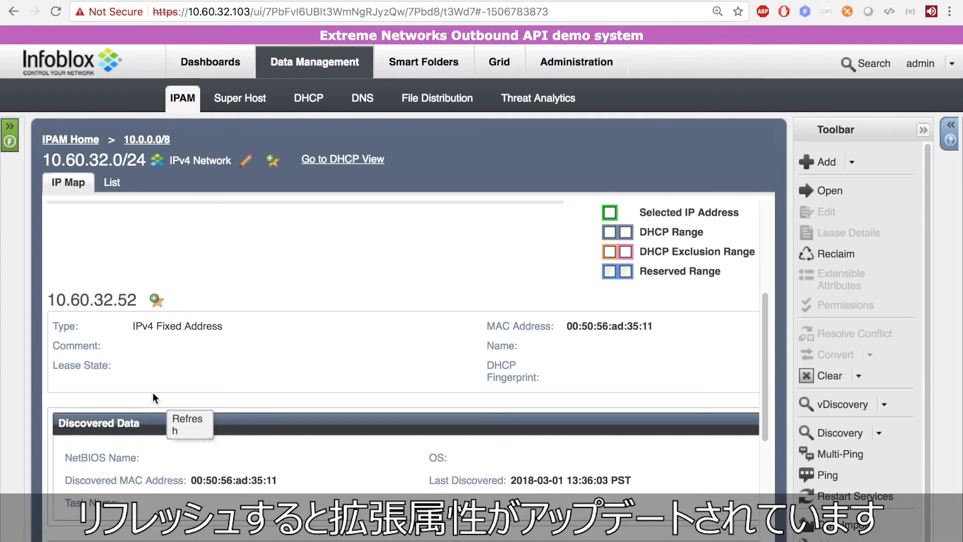
scroll(404, 351, down, 5)
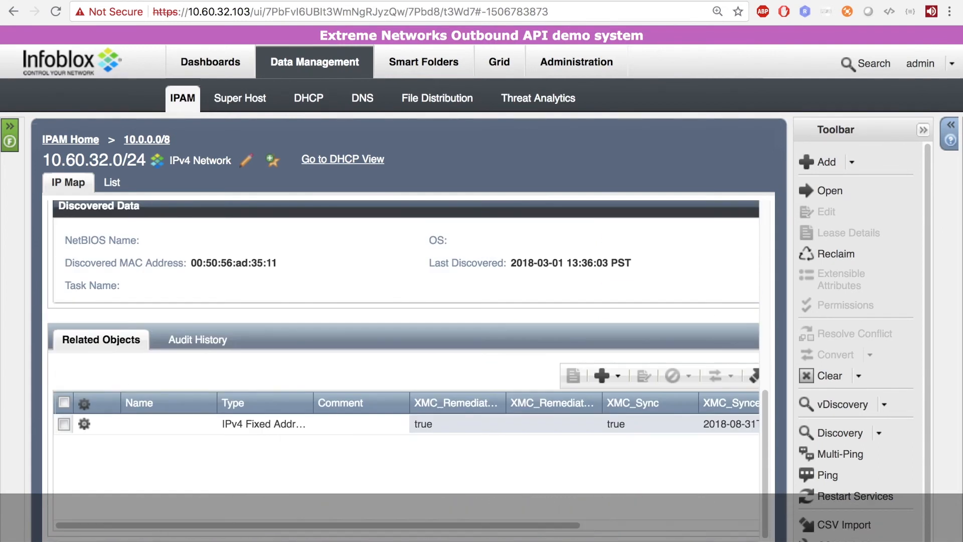
drag(318, 524, 449, 525)
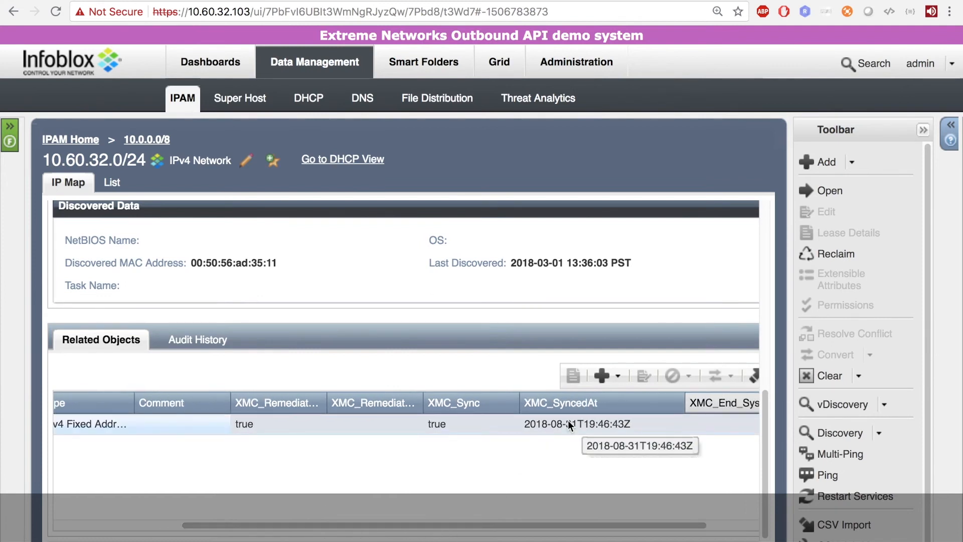
scroll(567, 420, up, 4)
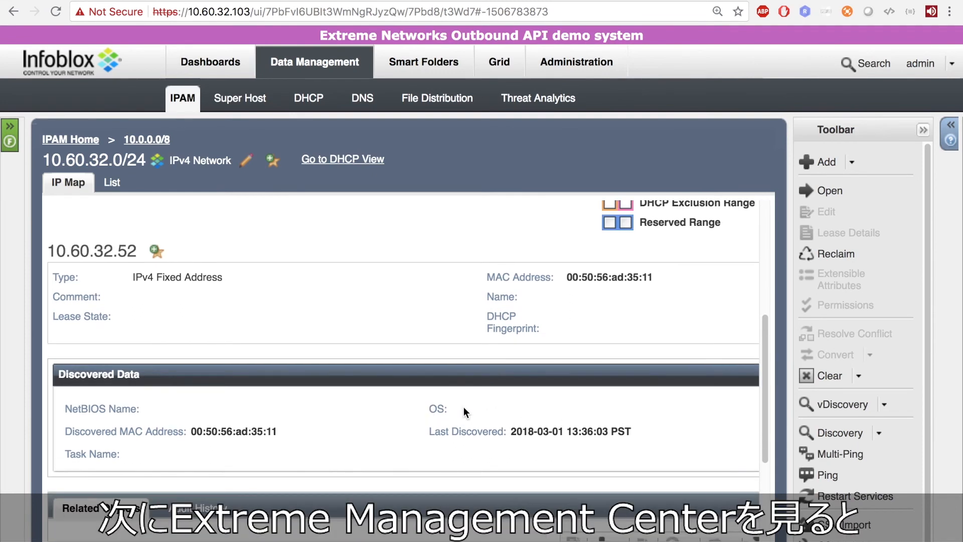
Switch to Extreme Management Center and reload the Infoblox_MAC end-system group to check its entries
click(264, 0)
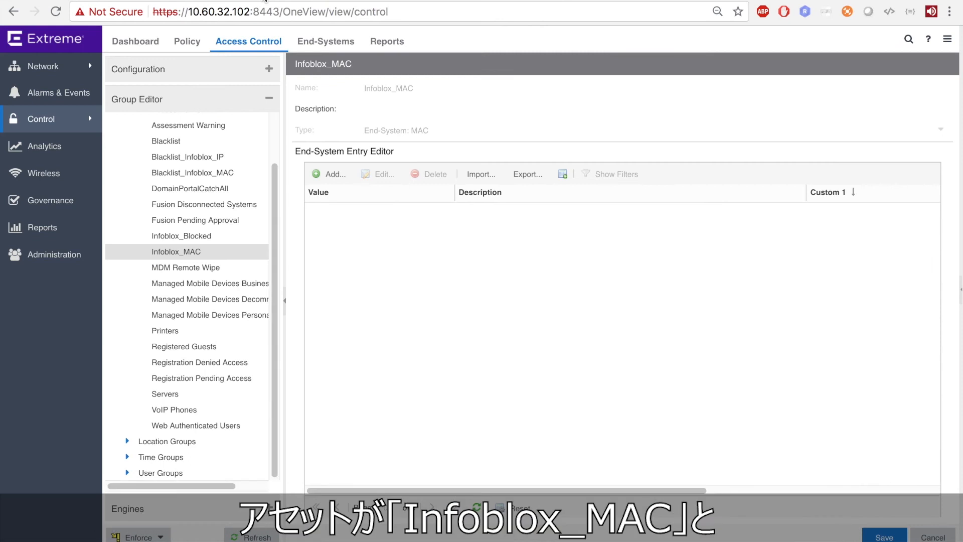
click(206, 264)
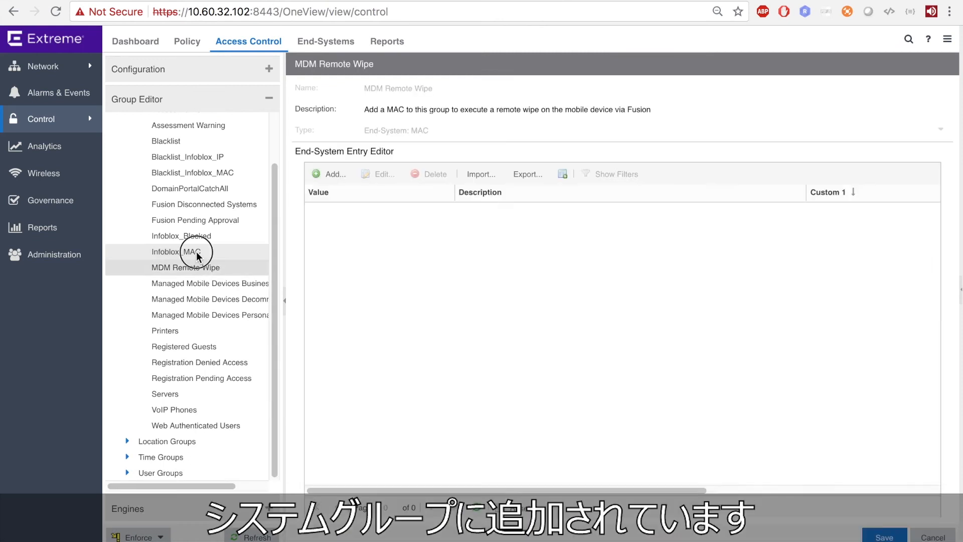
click(196, 251)
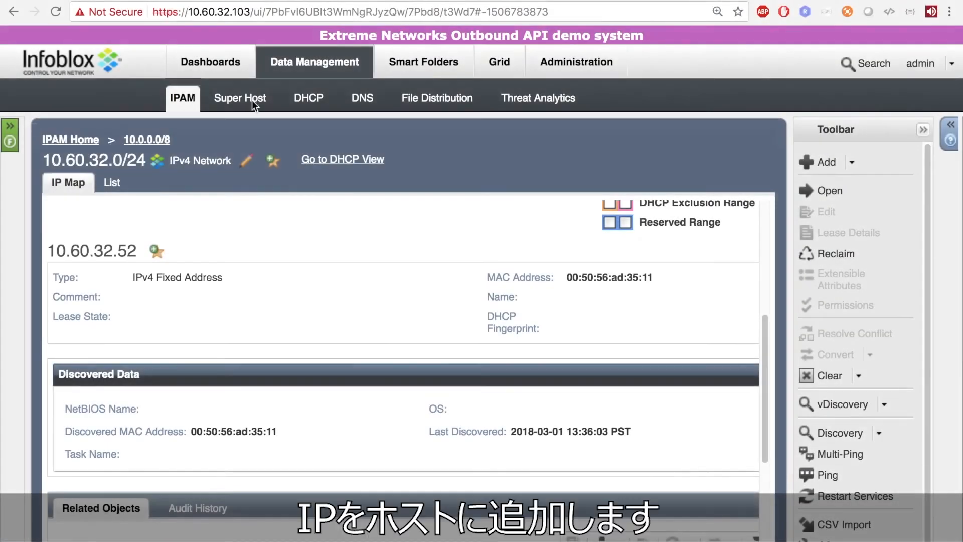
Return to Infoblox and add a host record named test1.example.com for 10.60.32.53 in the 10.60.32.0/24 network
scroll(406, 335, up, 5)
click(392, 261)
click(816, 162)
mouse_move(852, 236)
click(757, 240)
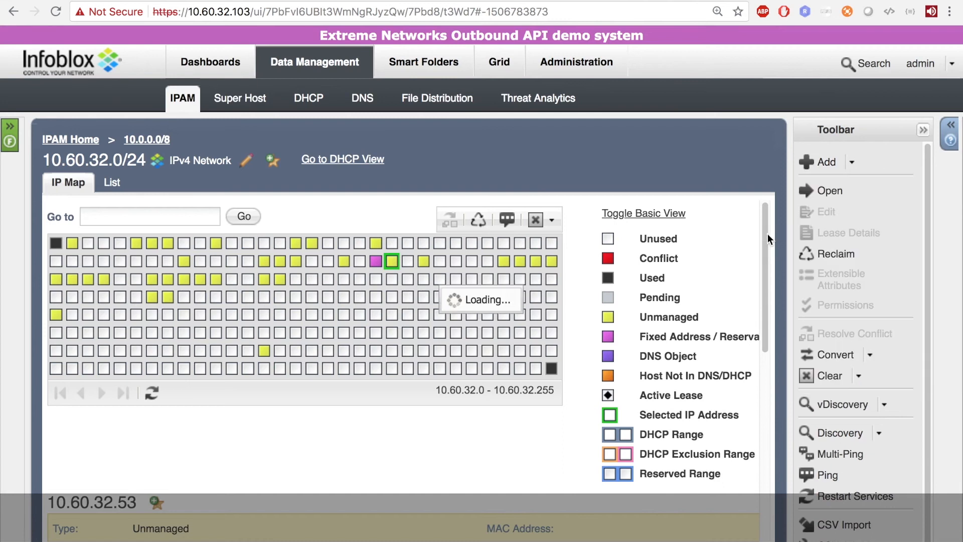
click(306, 94)
text(tes)
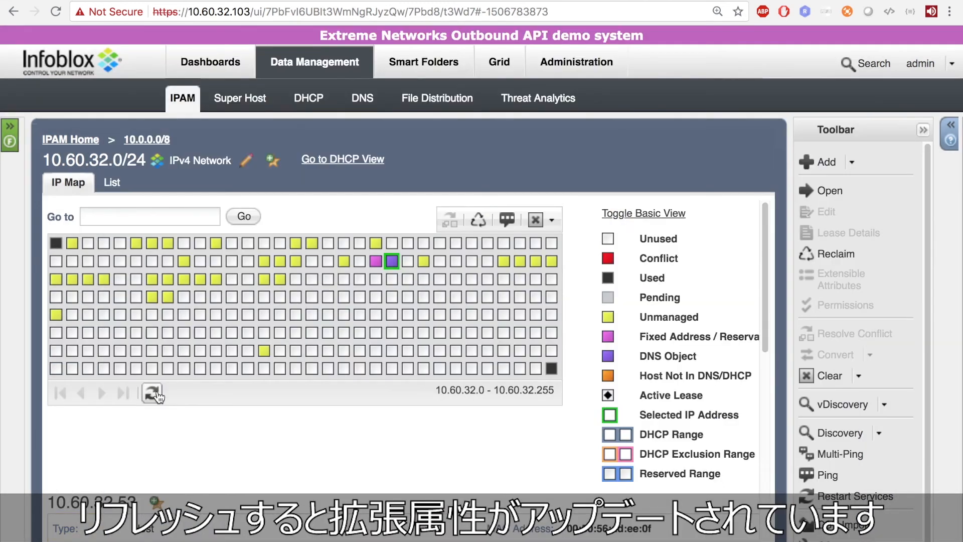
Refresh the IP map and check the XMC synchronization attributes of the new host test1.example.com at 10.60.32.53
click(156, 391)
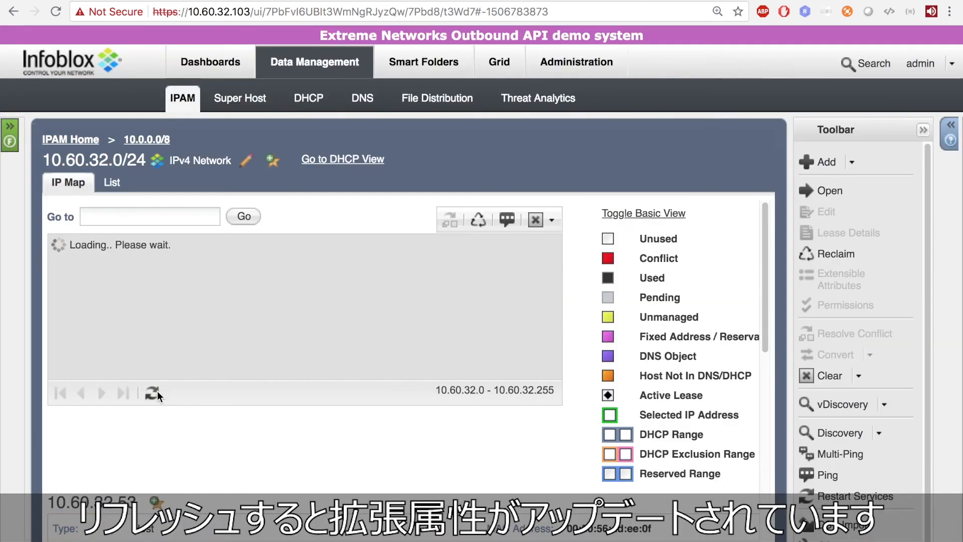
scroll(323, 412, down, 8)
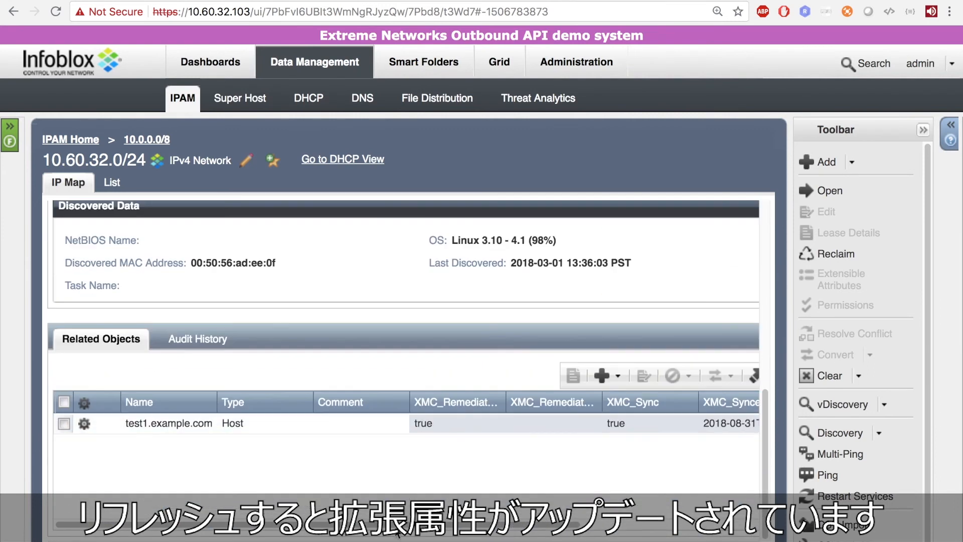
drag(400, 524, 539, 525)
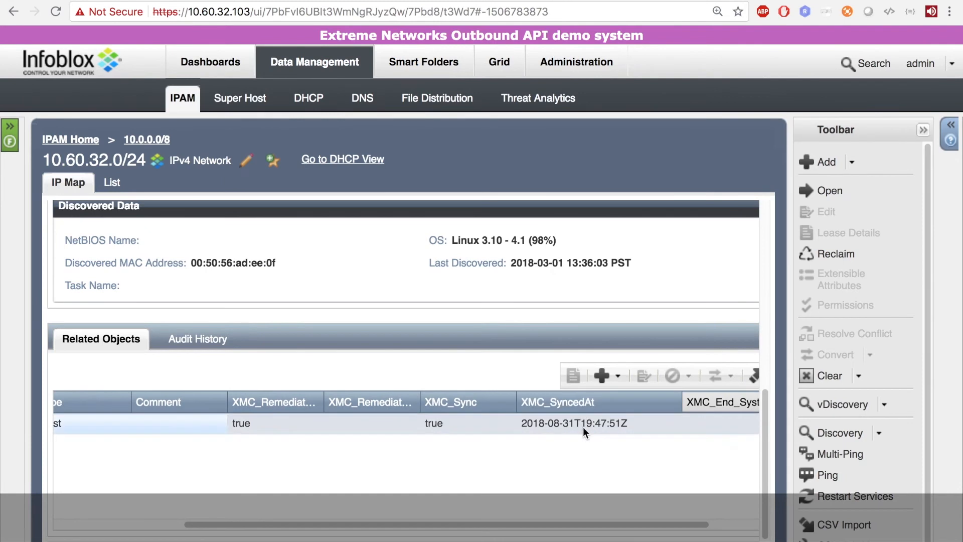
scroll(583, 427, up, 3)
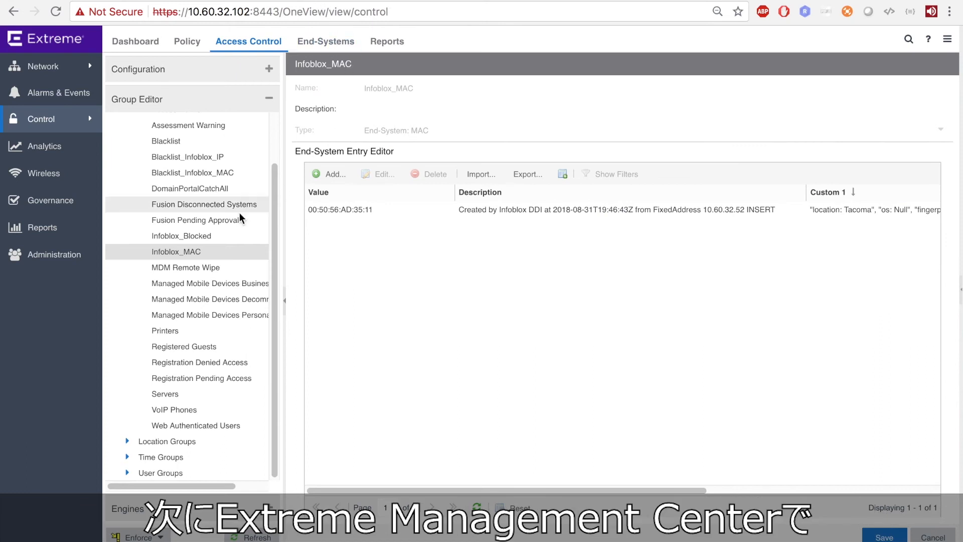
Switch to Extreme Management Center, reload the Infoblox_MAC group and examine the descriptions and custom fields of its entries
click(201, 237)
click(192, 252)
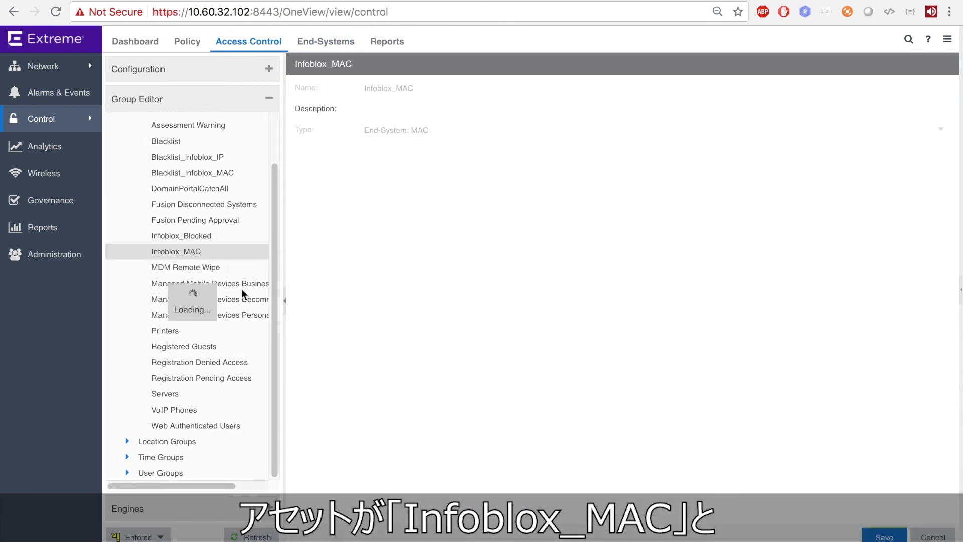
drag(444, 490, 677, 497)
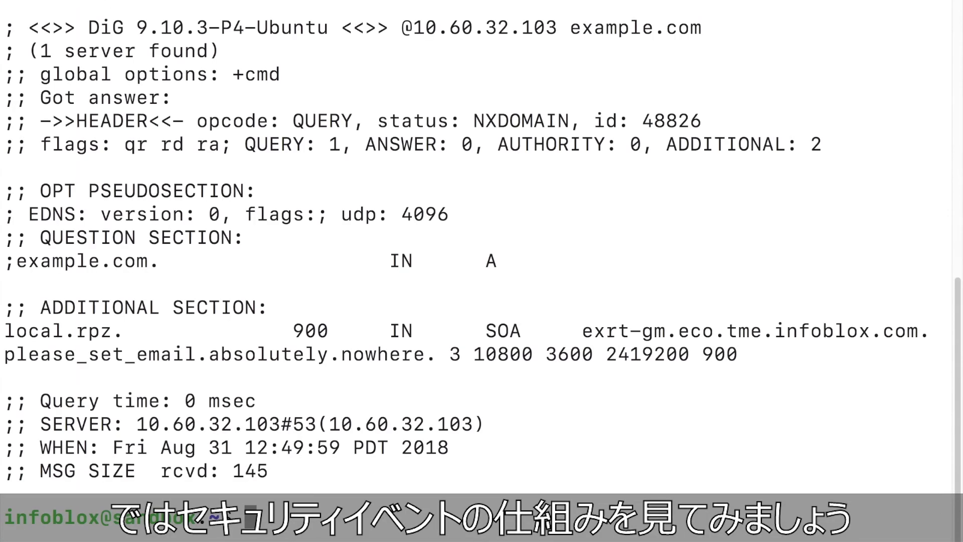
Check the response status of the example.com DNS query in the terminal, and reload the Infoblox_Blocked group in Extreme Management Center
double_click(518, 121)
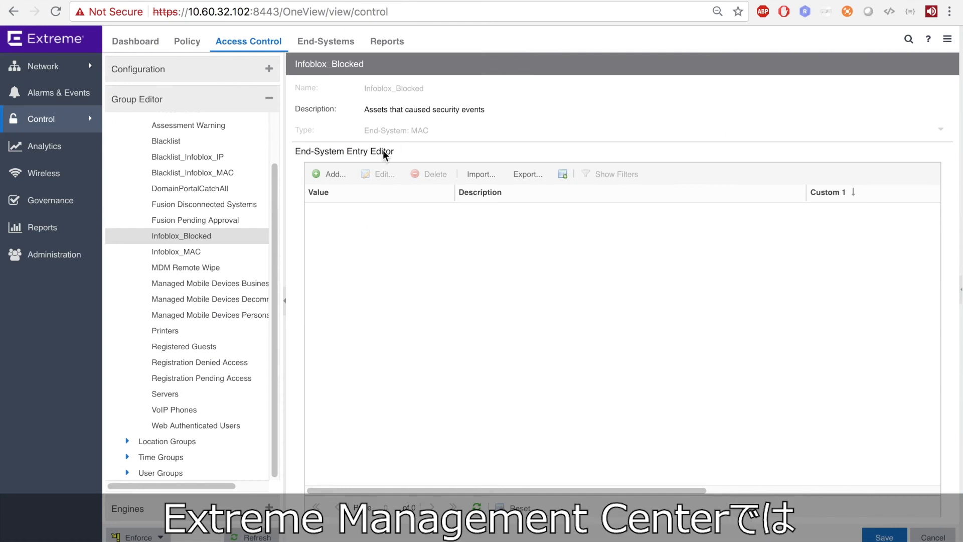
click(213, 222)
click(203, 233)
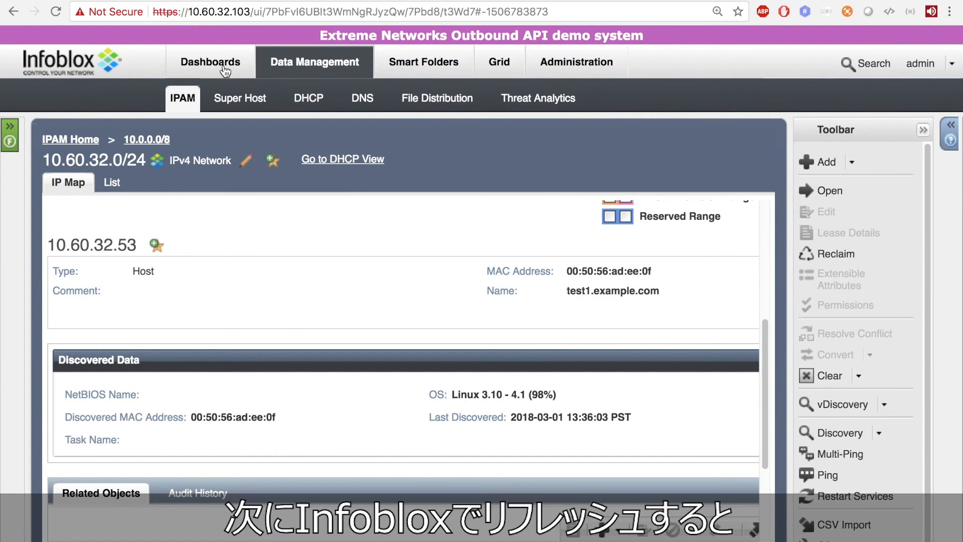
Return to Infoblox, refresh the IP map and examine the XMC remediation and sync attributes of test1.example.com after the security event
scroll(470, 328, up, 5)
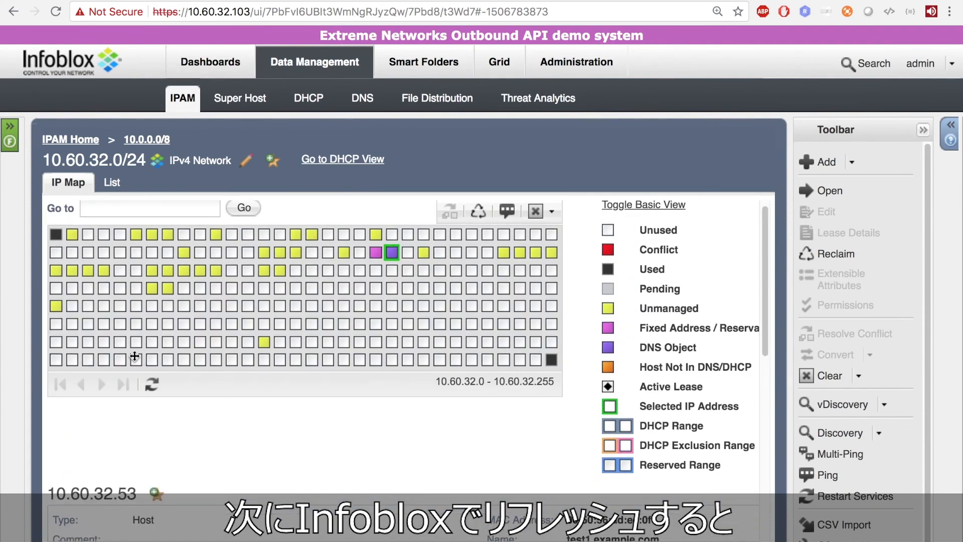
click(152, 384)
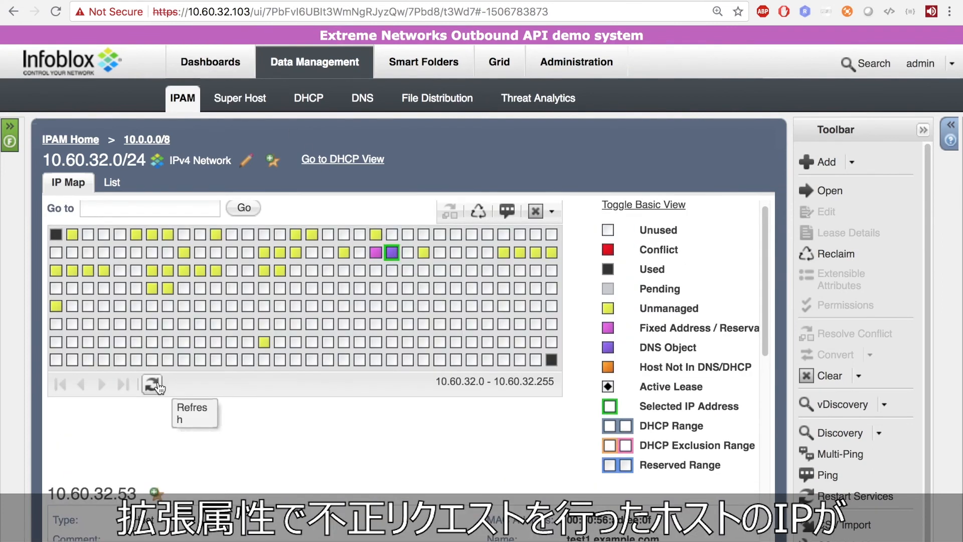
scroll(317, 474, down, 6)
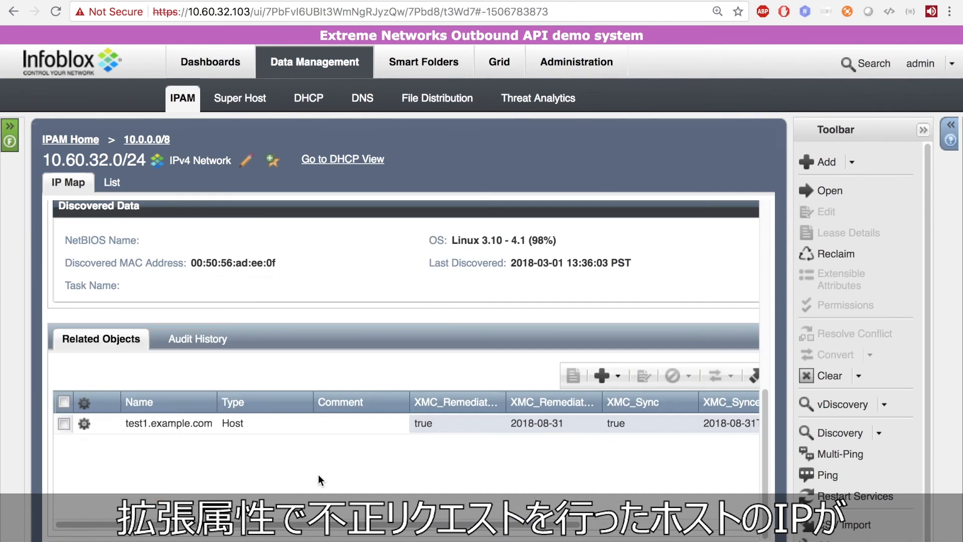
scroll(434, 522, right, 5)
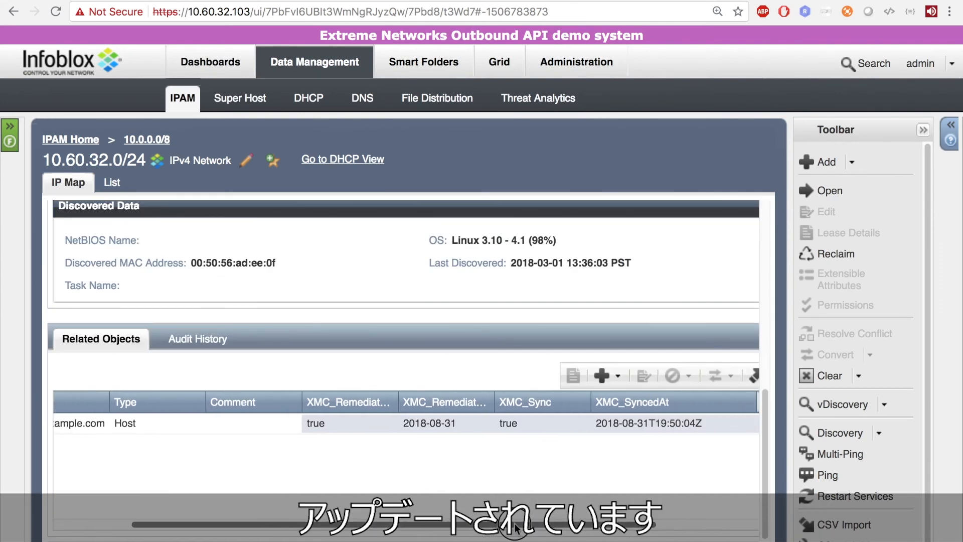